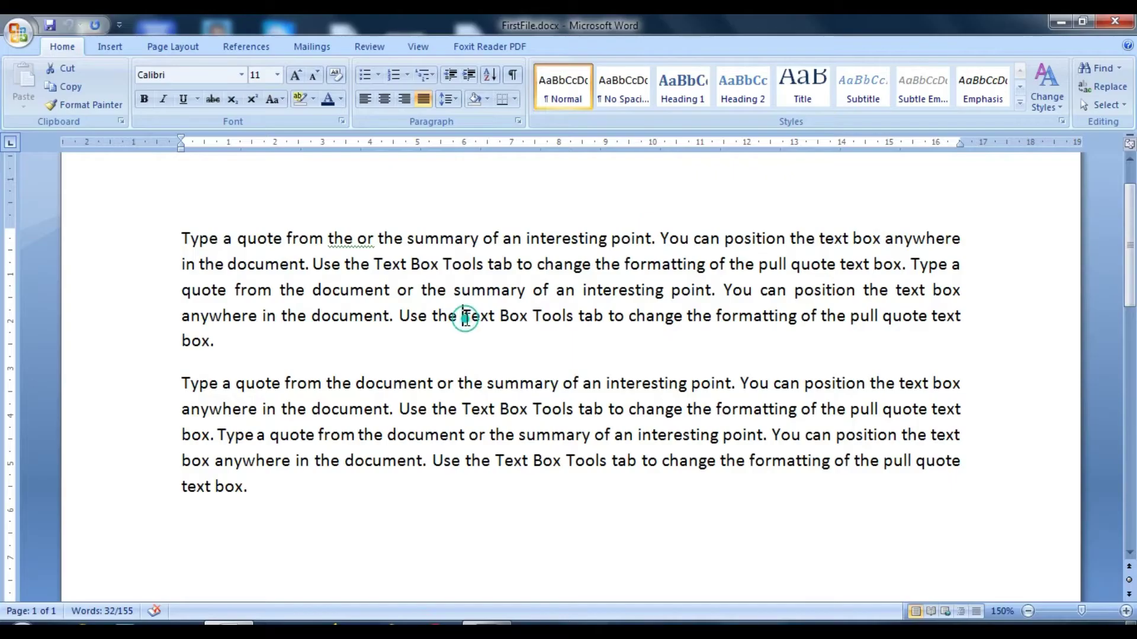
- Select the first paragraph's opening sentences, ending at 'interesting point.'
left_click(465, 319)
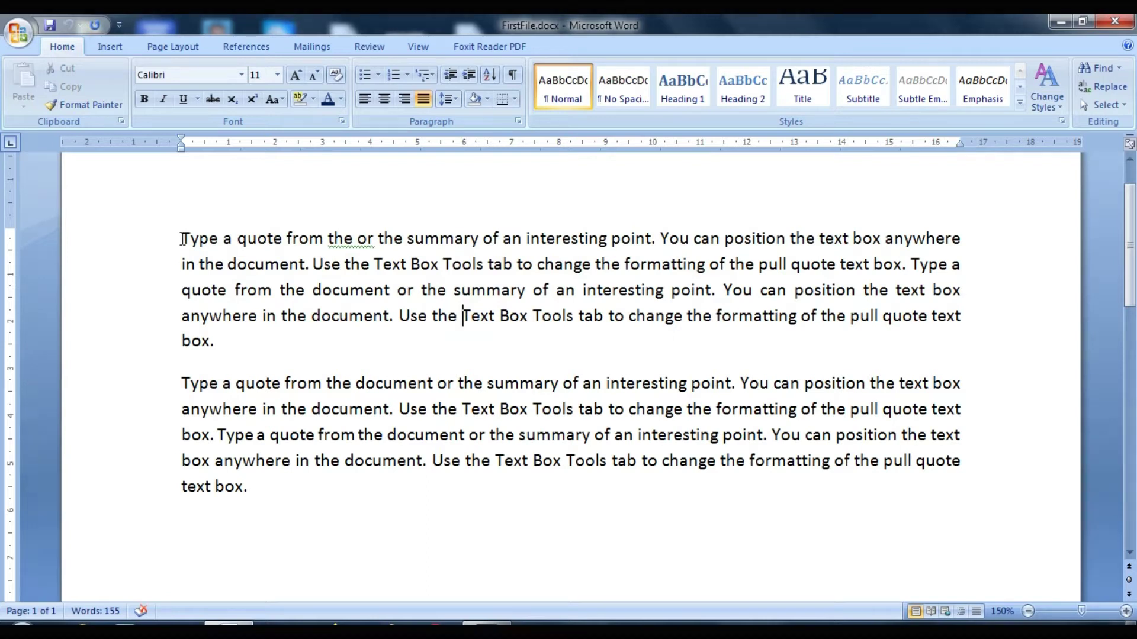
mouse_move(182, 239)
left_mouse_down()
mouse_move(687, 261)
mouse_move(716, 286)
left_mouse_up()
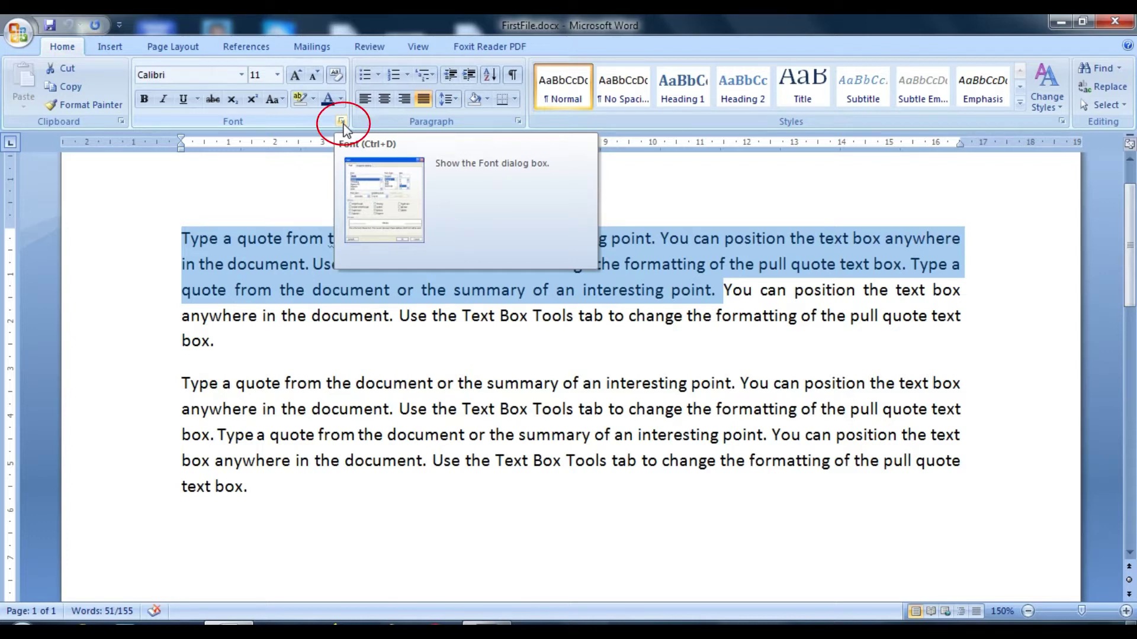
- Open the Font dialog for the selection, check Character Spacing, and return to the Font tab
left_click(342, 122)
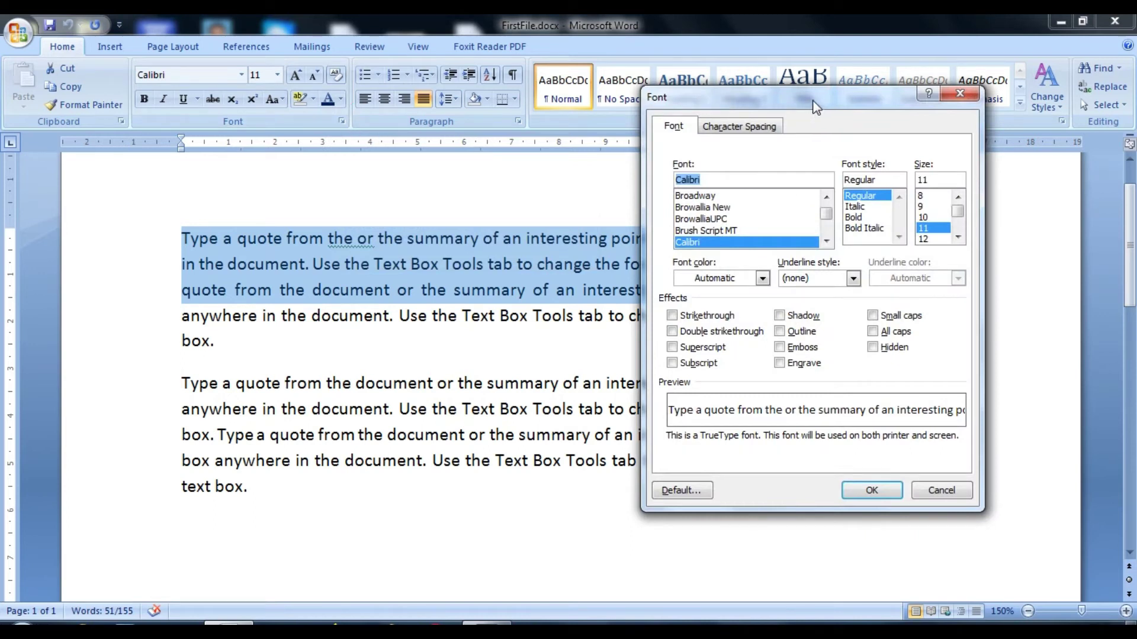
left_click_drag(834, 98, 823, 105)
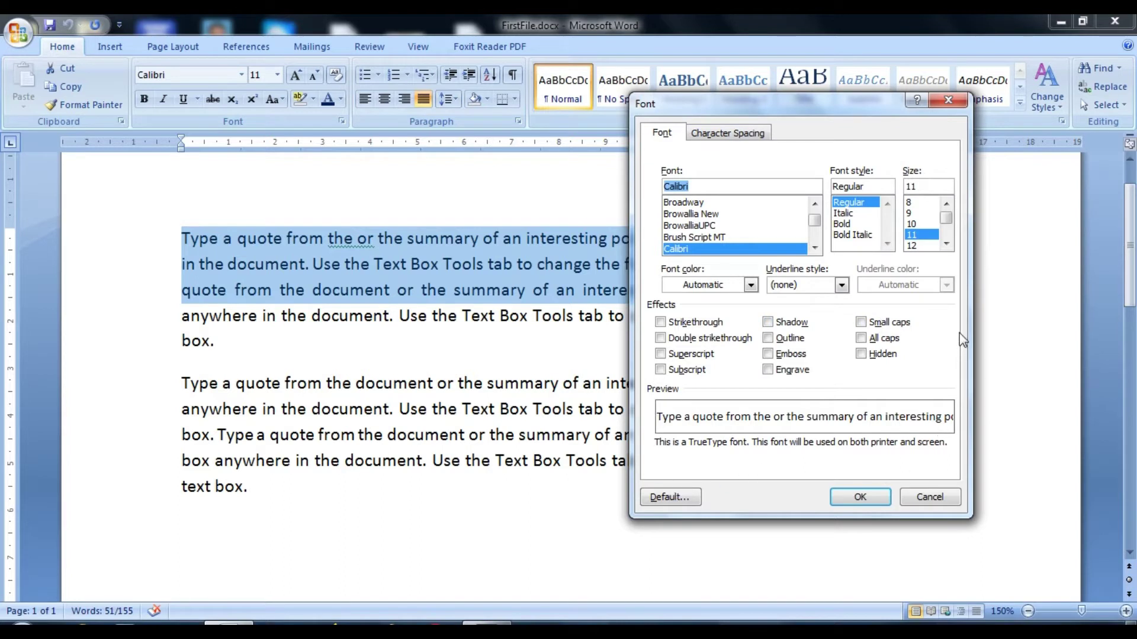
left_click(662, 134)
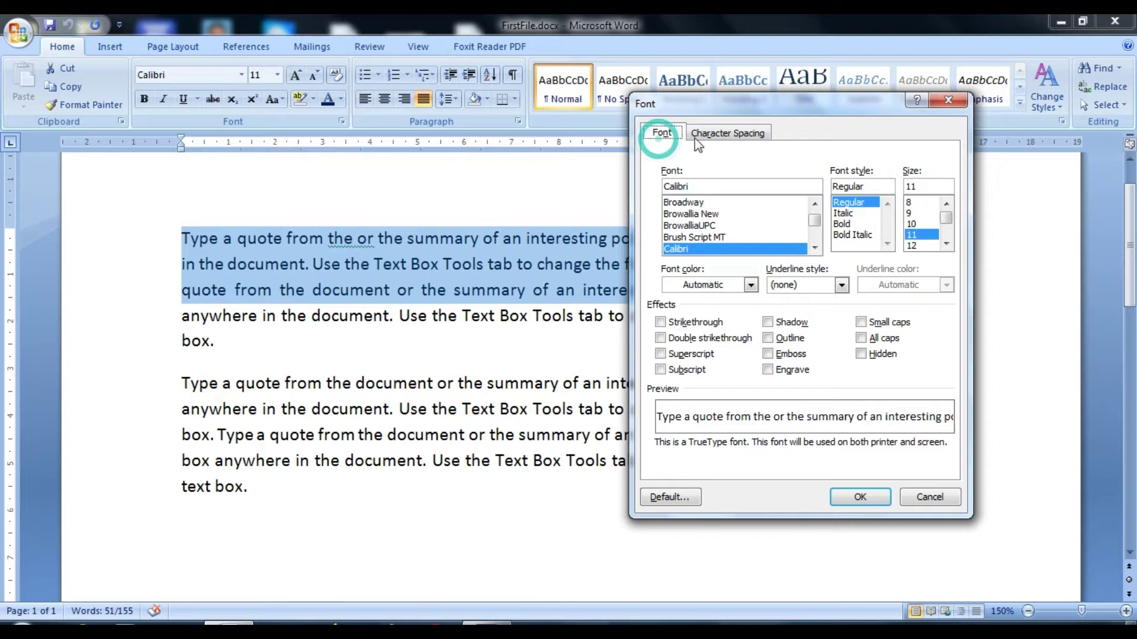
left_click(710, 135)
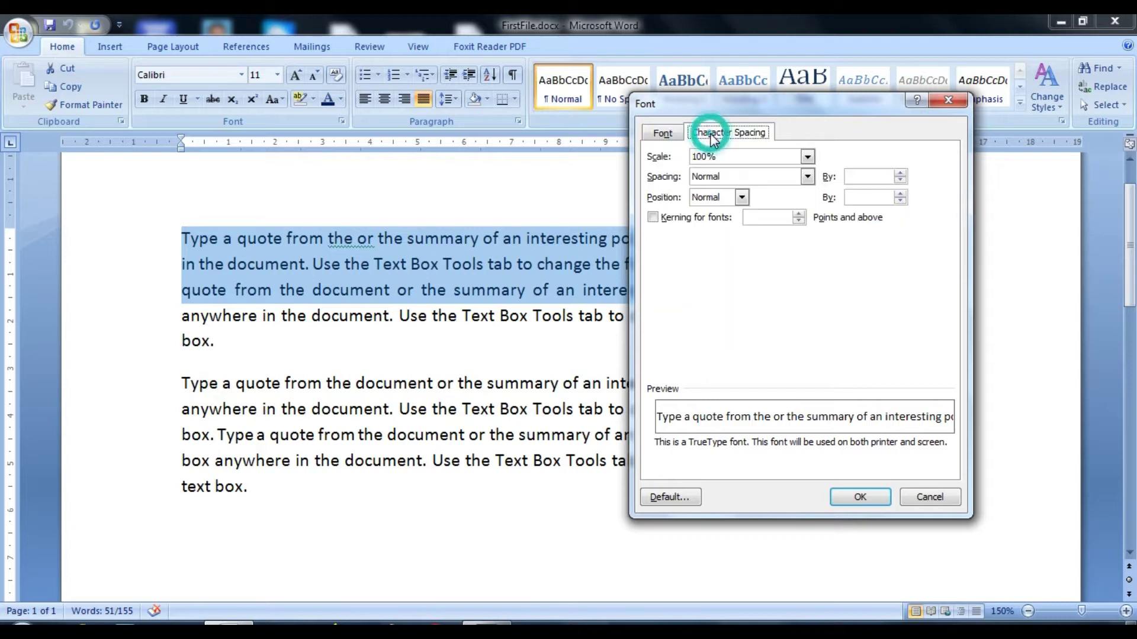
left_click(666, 135)
left_click_drag(780, 110, 868, 97)
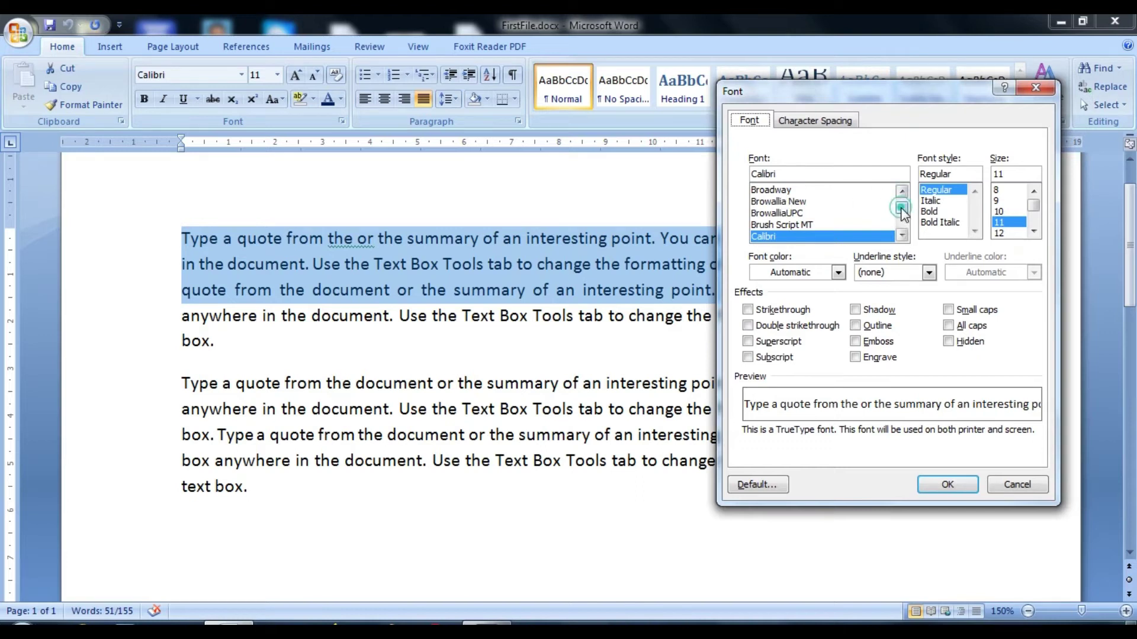
- Set the passage font to Algerian, Bold Italic, size 18
left_click_drag(902, 207, 901, 208)
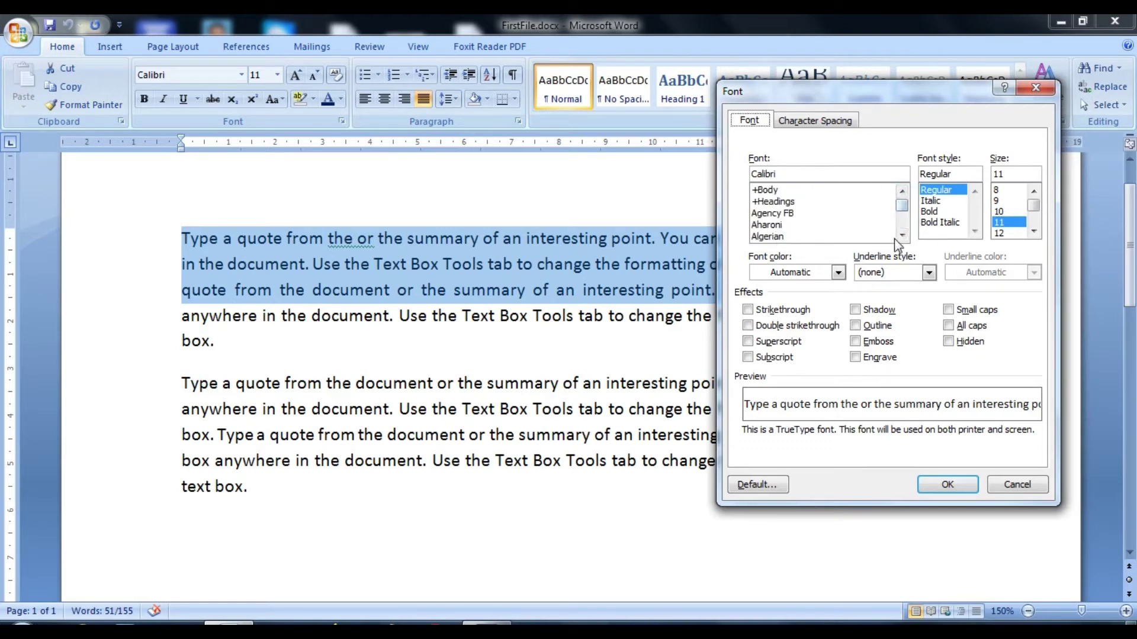
left_click(771, 226)
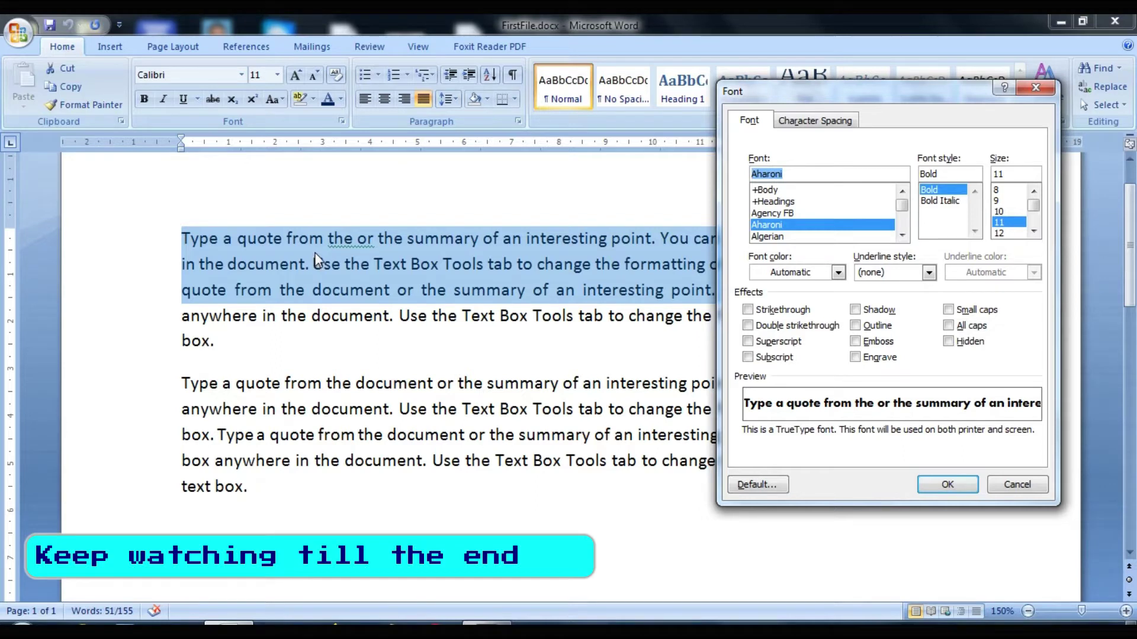
left_click(773, 237)
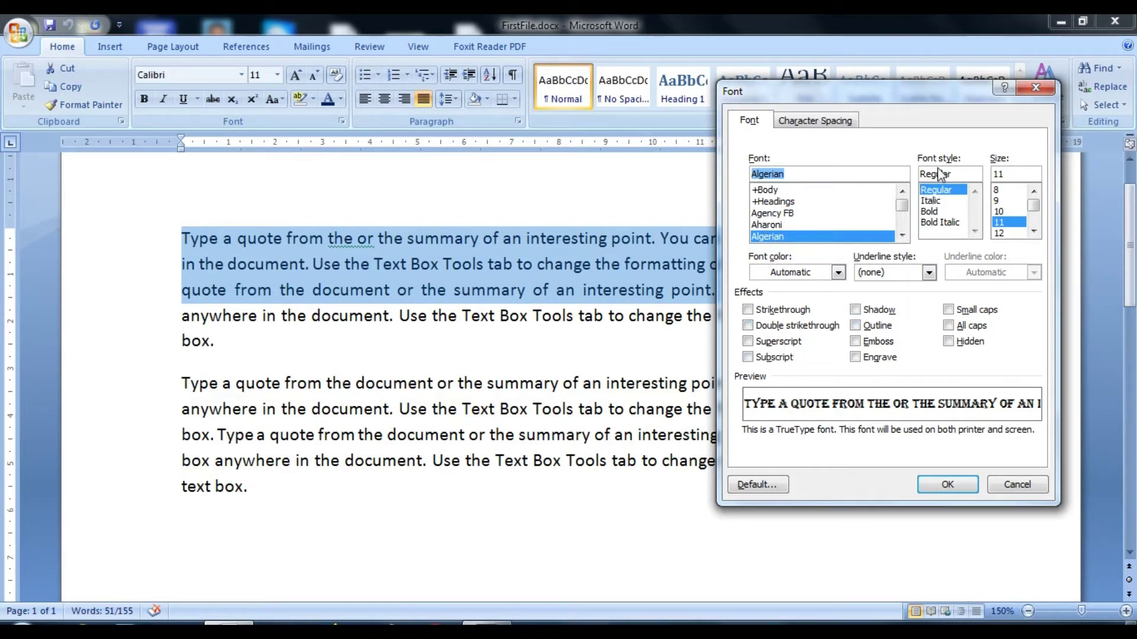
left_click(934, 223)
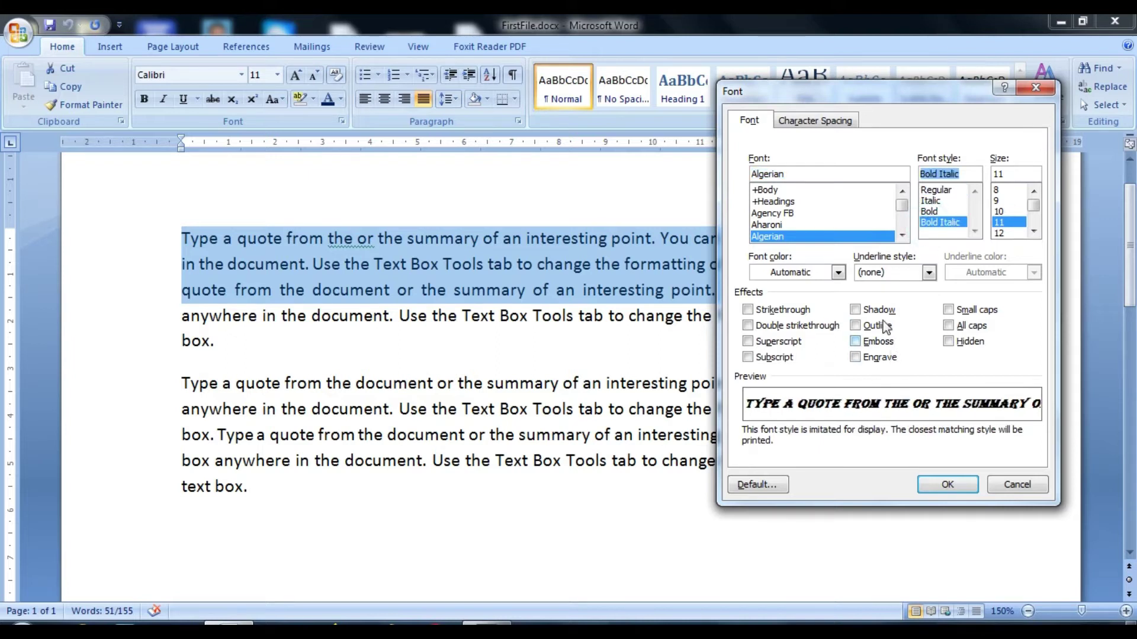
left_click(1033, 231)
left_click(1000, 222)
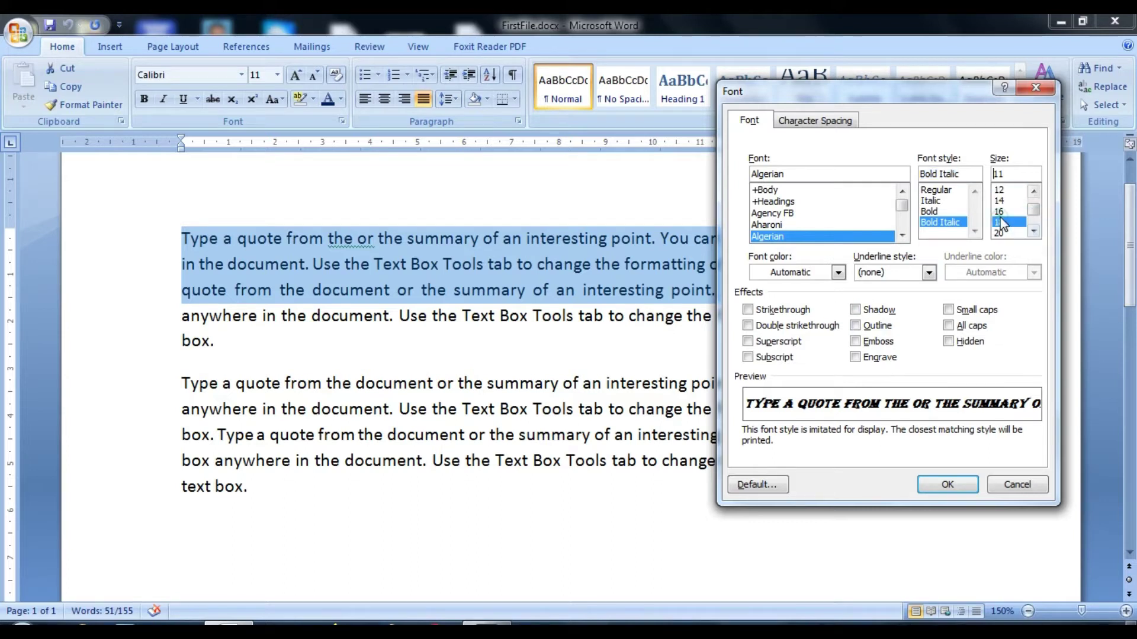
- Color the text orange with a dark red double underline and apply
left_click(837, 272)
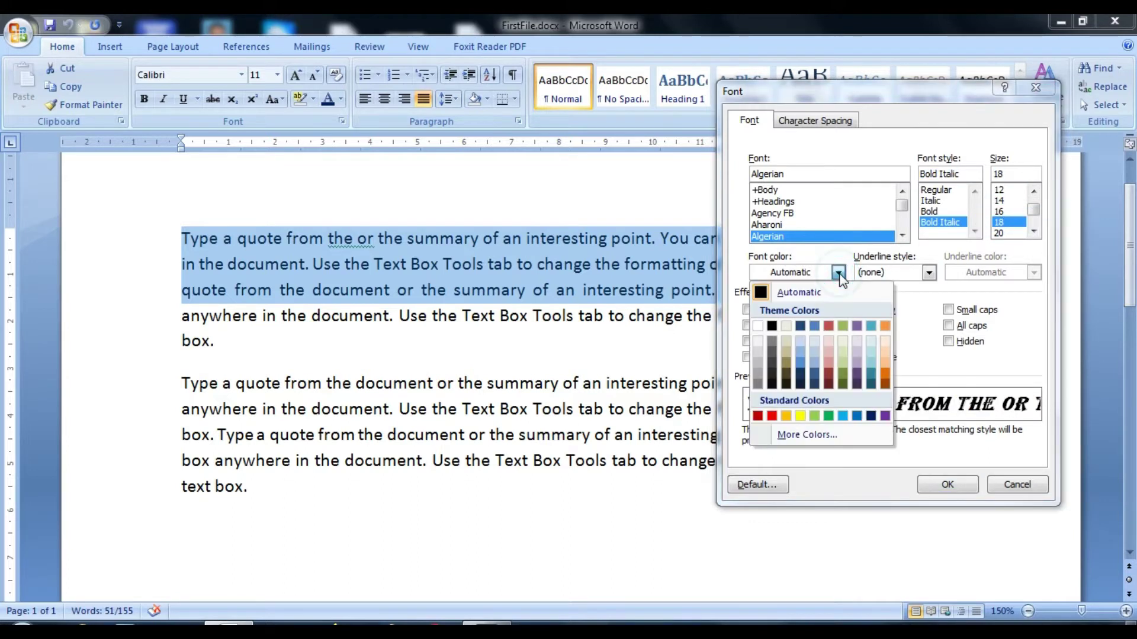
left_click(886, 374)
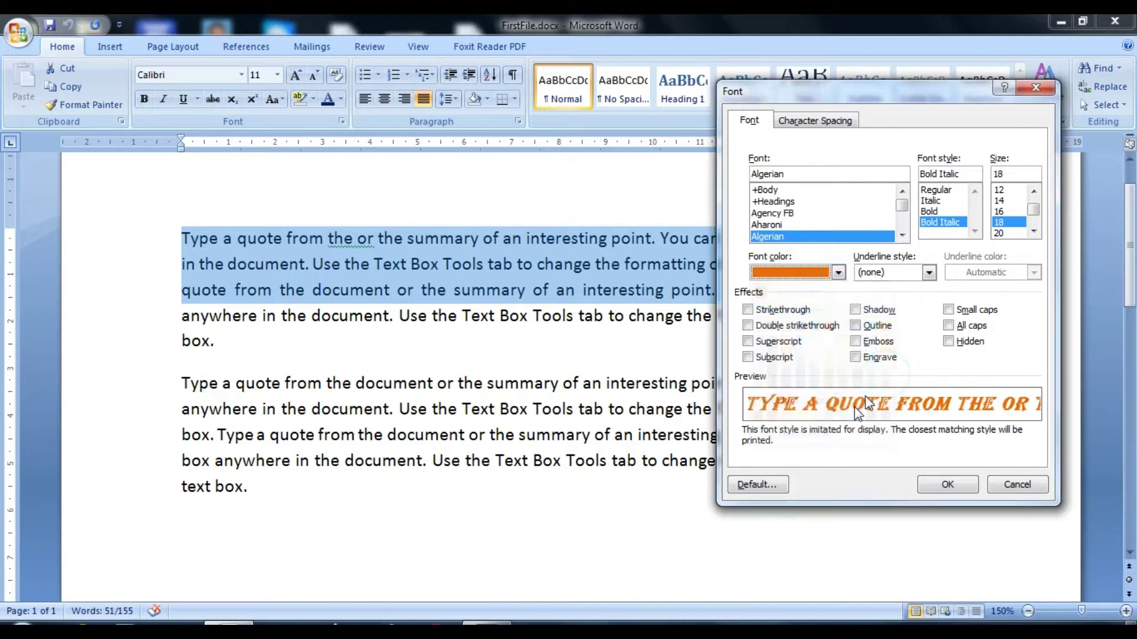
left_click(930, 273)
left_click(902, 329)
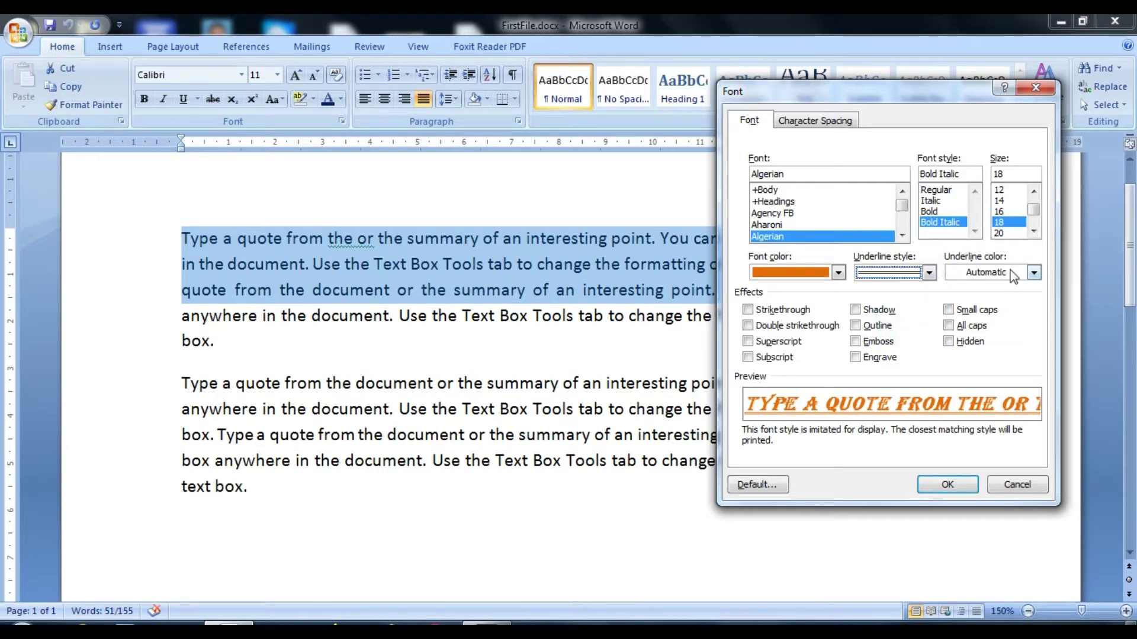
left_click(1033, 273)
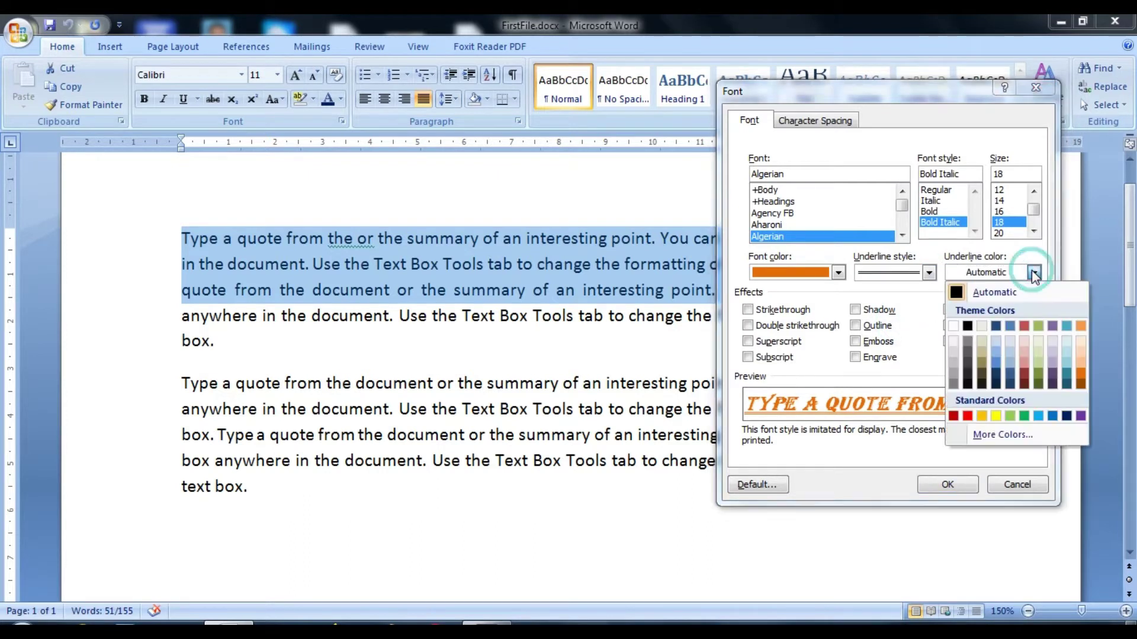
left_click(1024, 374)
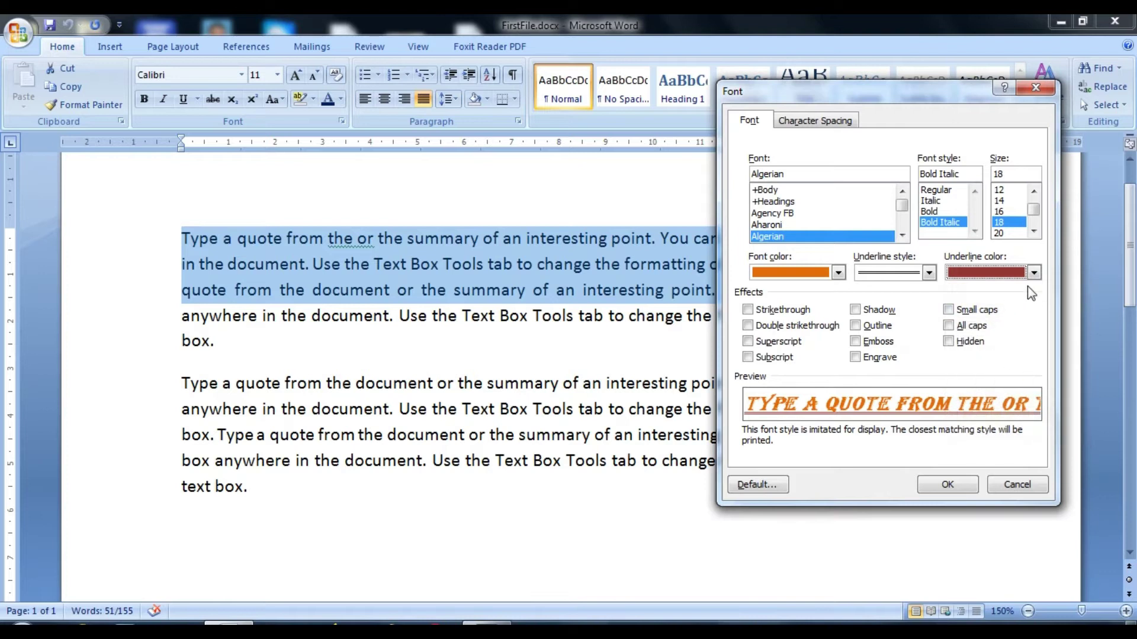
left_click(950, 485)
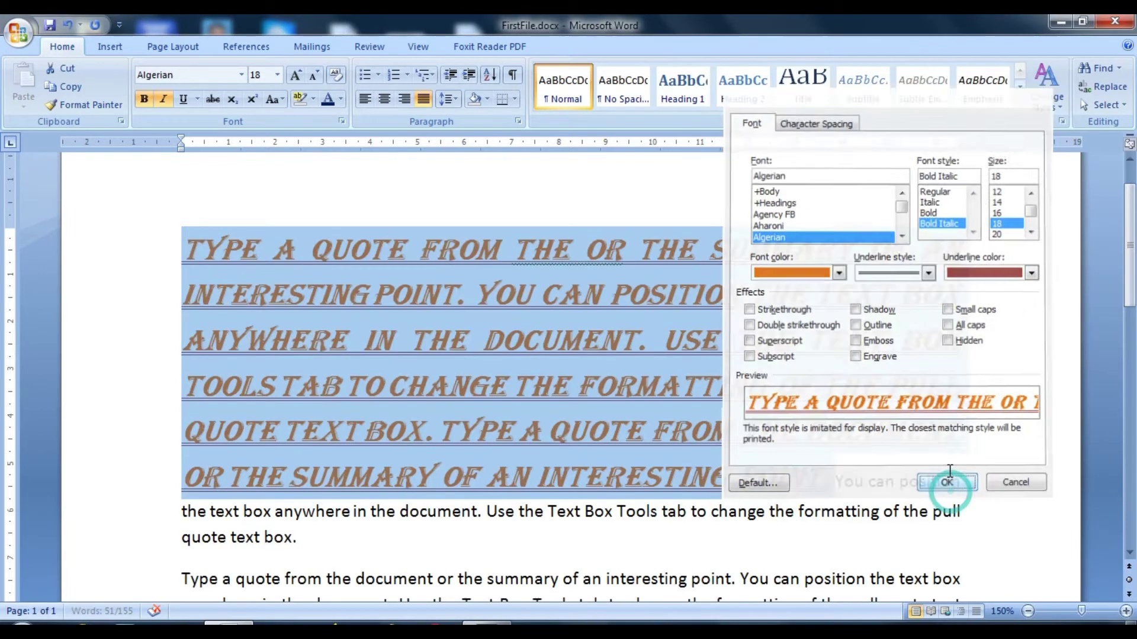
left_click(637, 338)
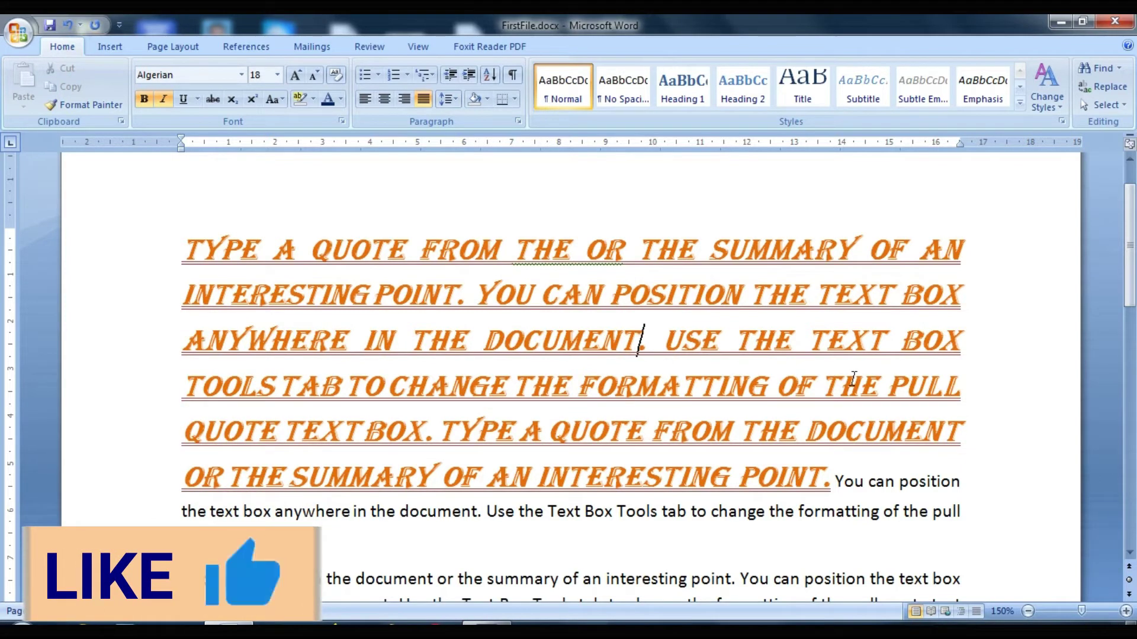
- Select the restyled passage through 'point' and use Clear Formatting on it
mouse_move(178, 247)
left_mouse_down()
mouse_move(900, 469)
mouse_move(837, 485)
left_mouse_up()
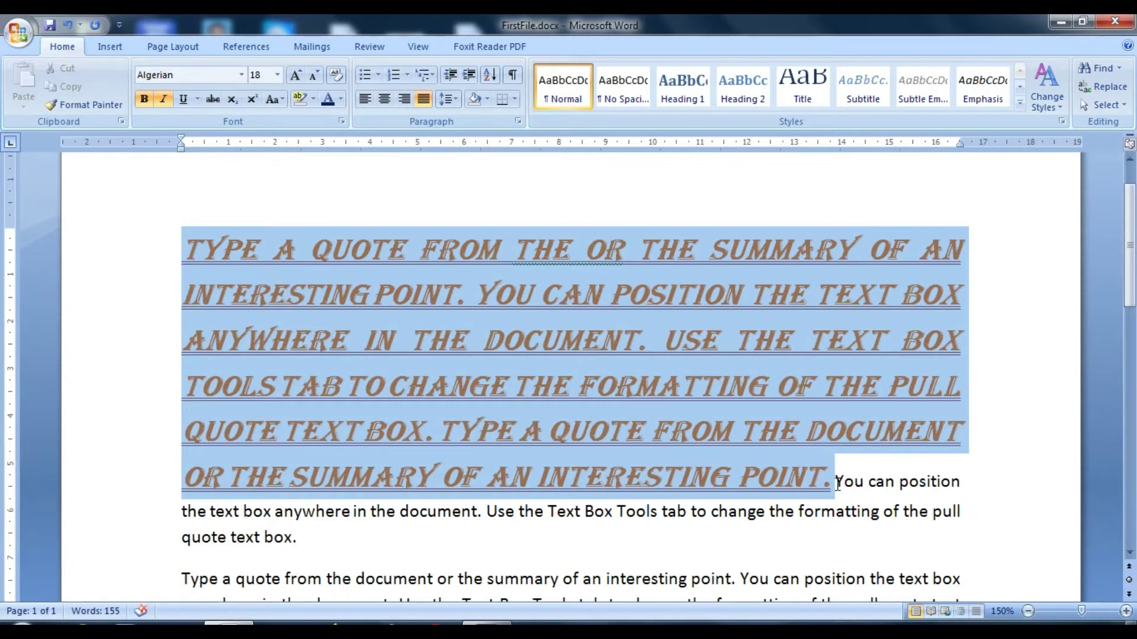
left_click_drag(837, 485, 831, 484)
left_click(336, 75)
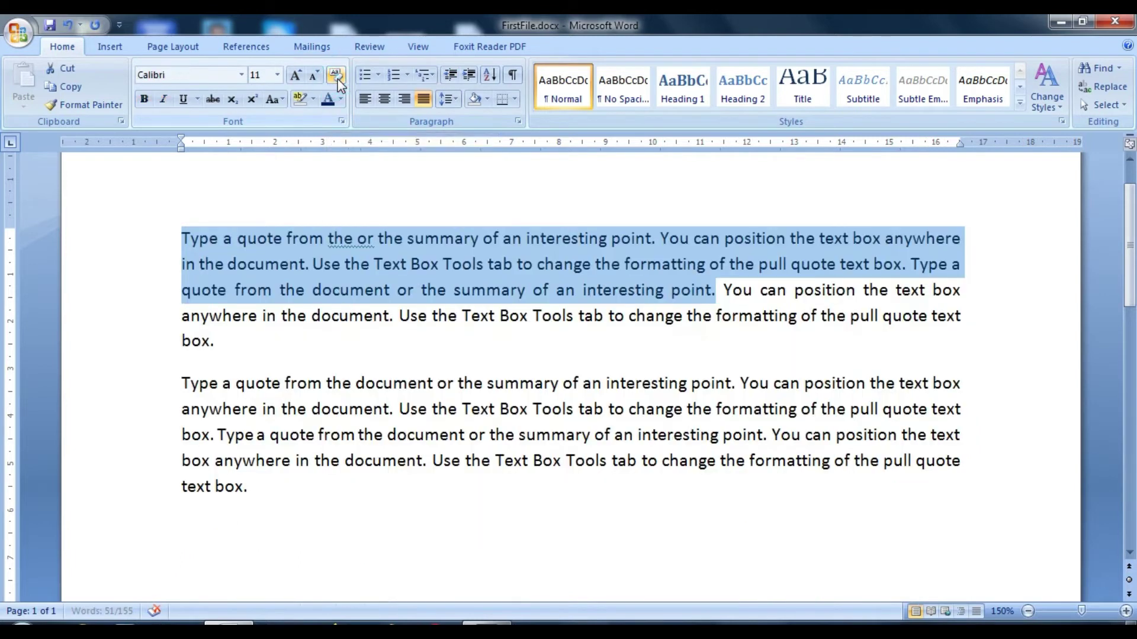
- Apply strikethrough to the passage, then remove it again
left_click(343, 122)
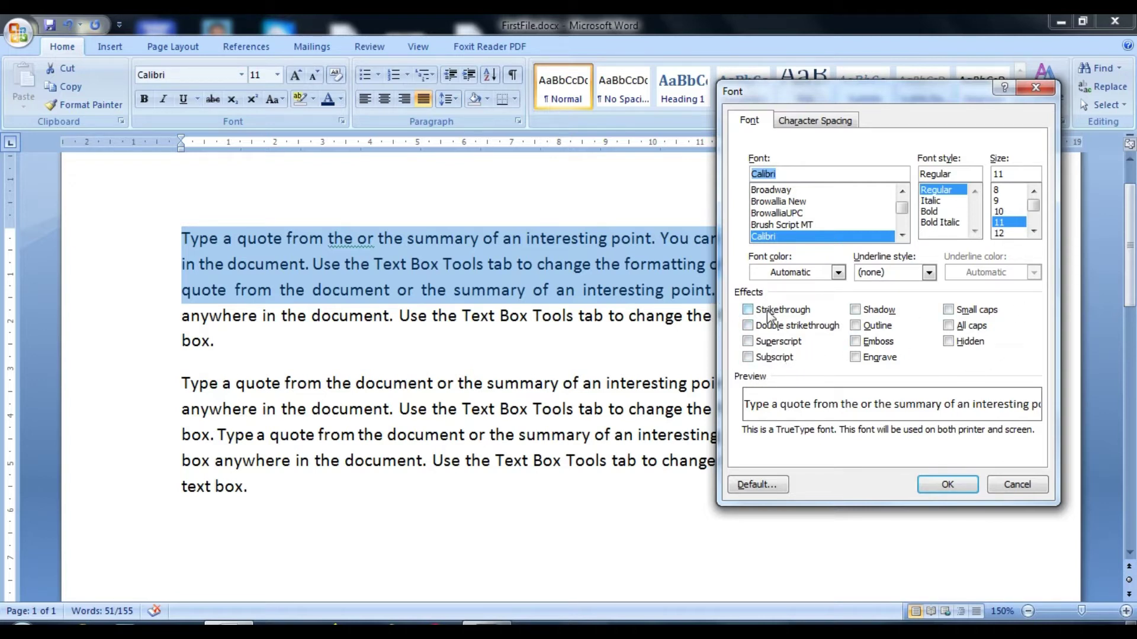
left_click(743, 312)
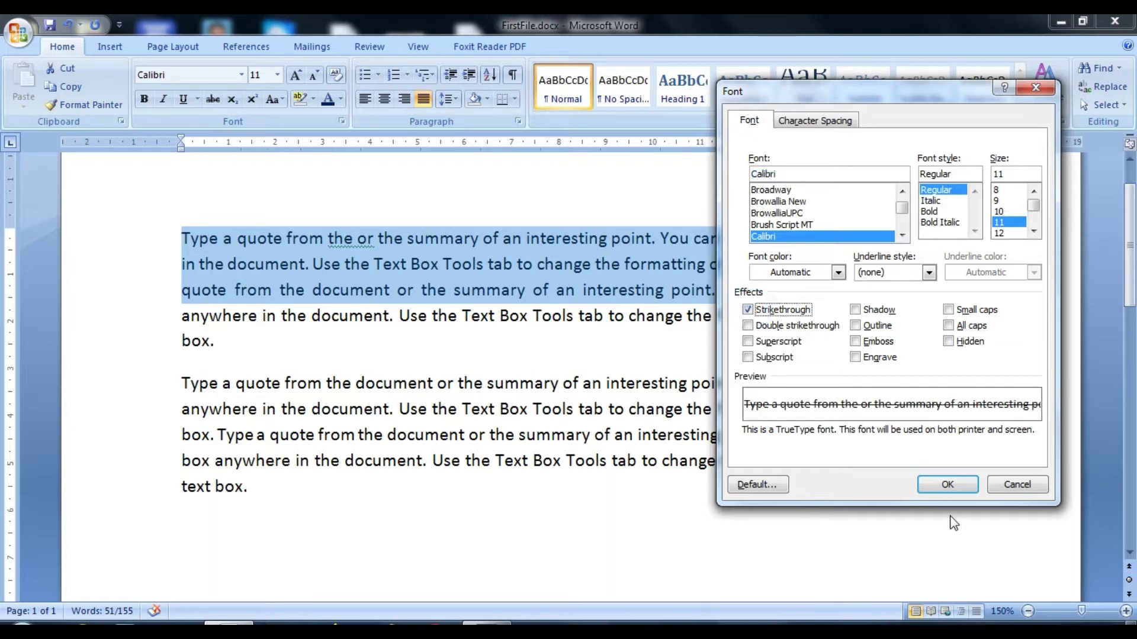
left_click(947, 486)
left_click(948, 486)
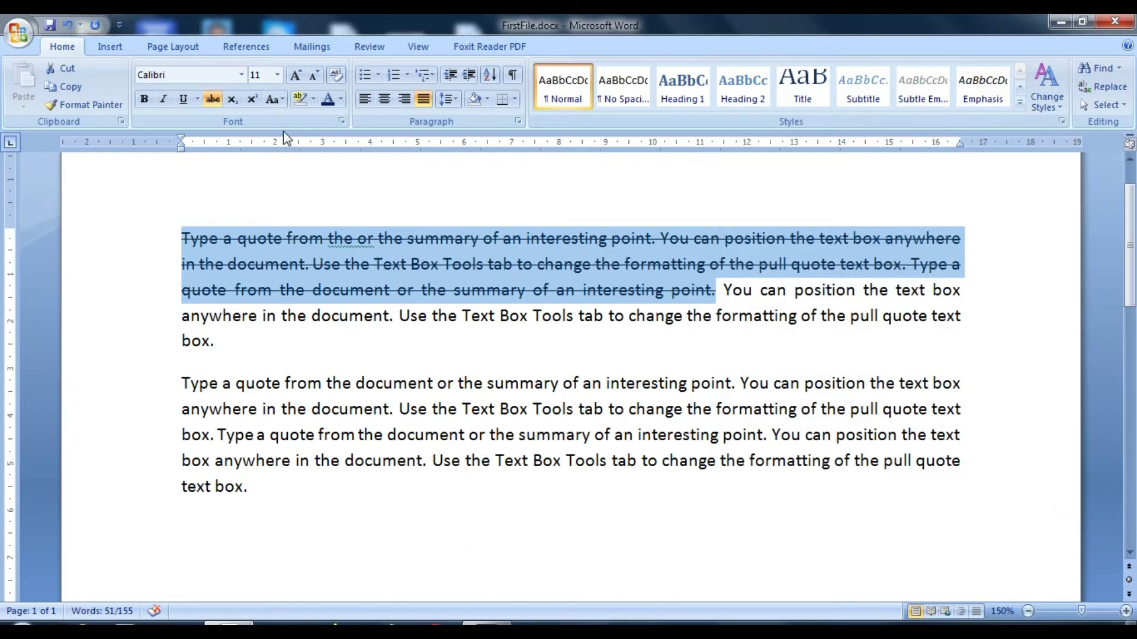
left_click(342, 121)
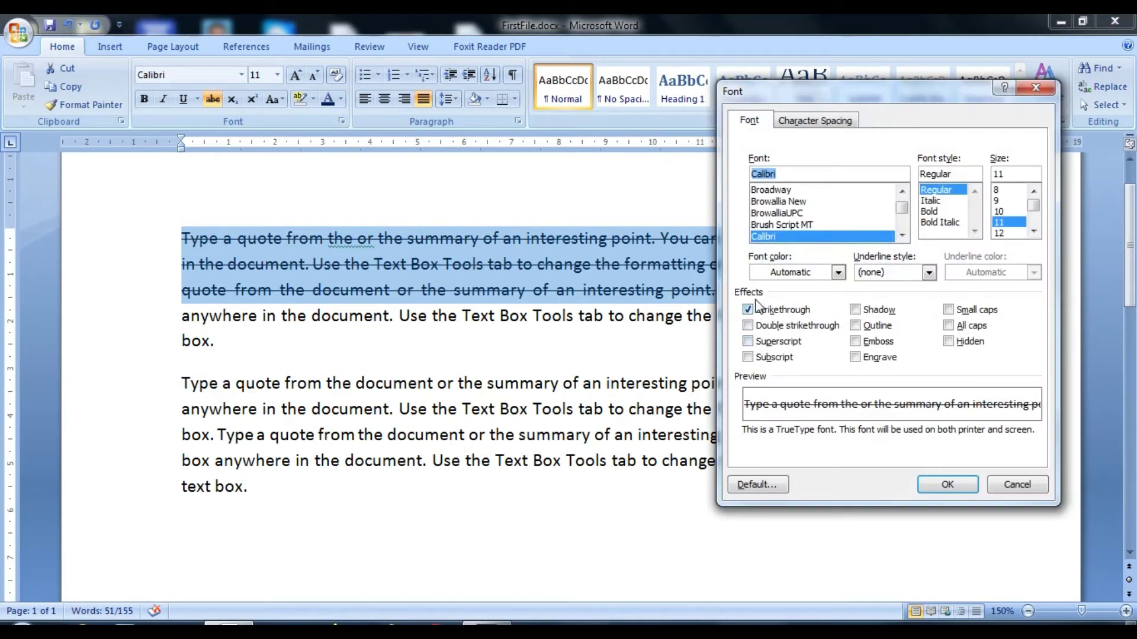
left_click(747, 310)
left_click(946, 485)
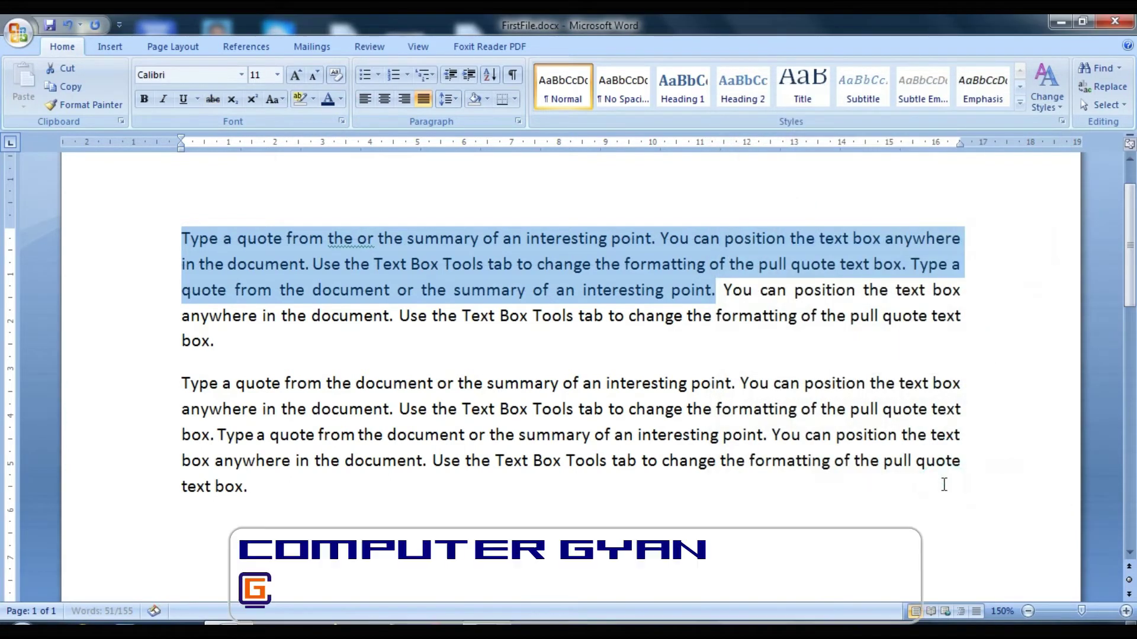
- Apply double strikethrough to the passage, then remove it again
left_click(342, 121)
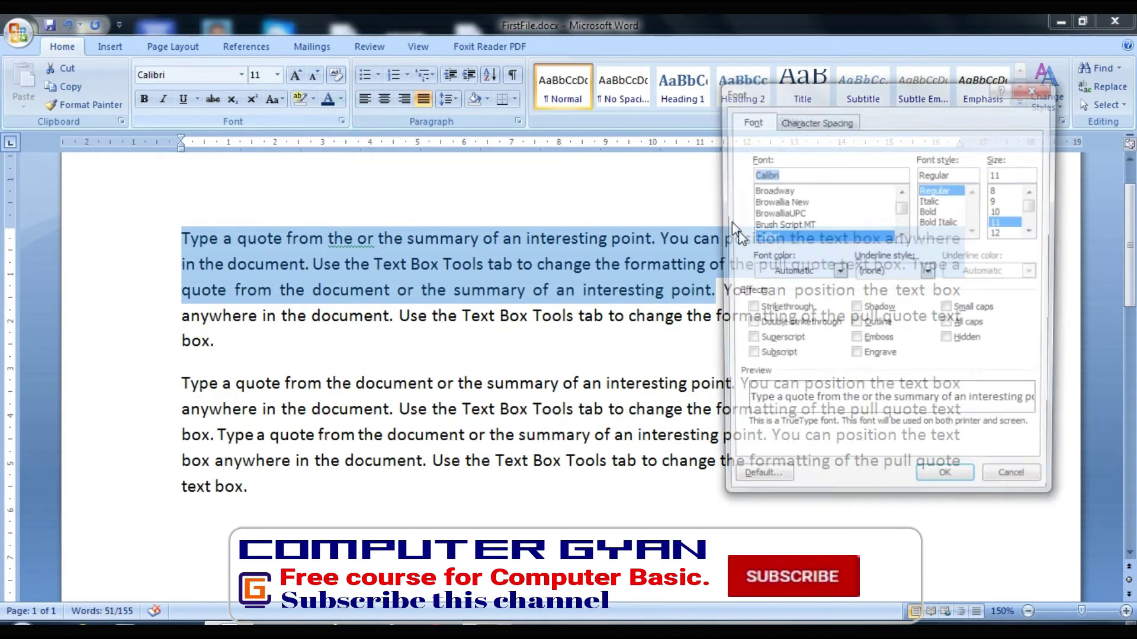
left_click(770, 326)
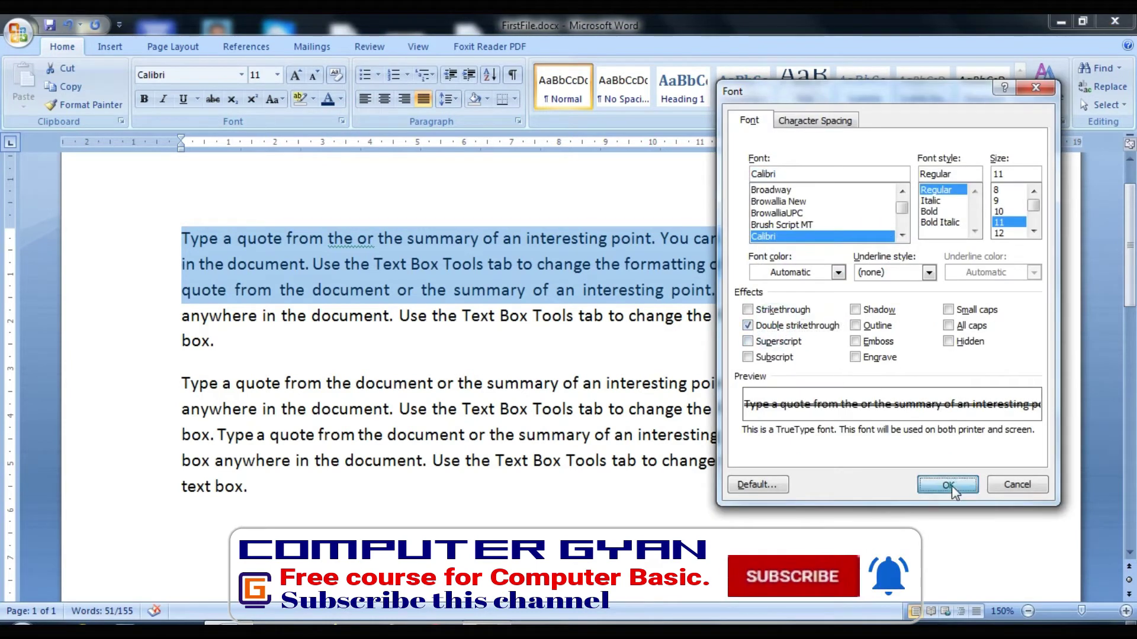
left_click(948, 484)
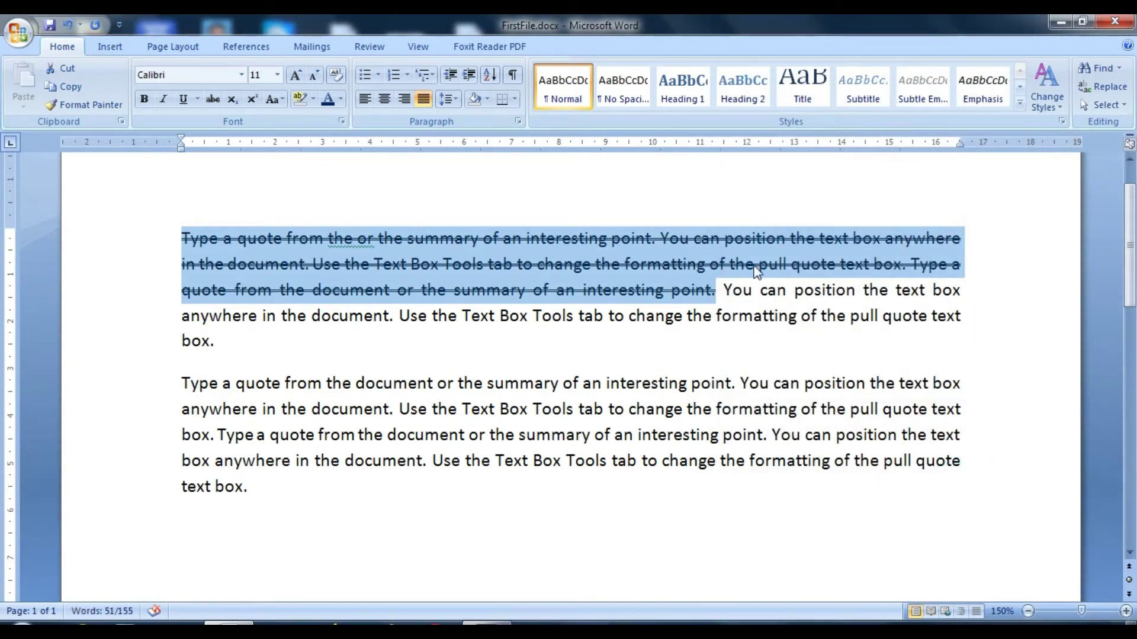
left_click(342, 122)
left_click(749, 326)
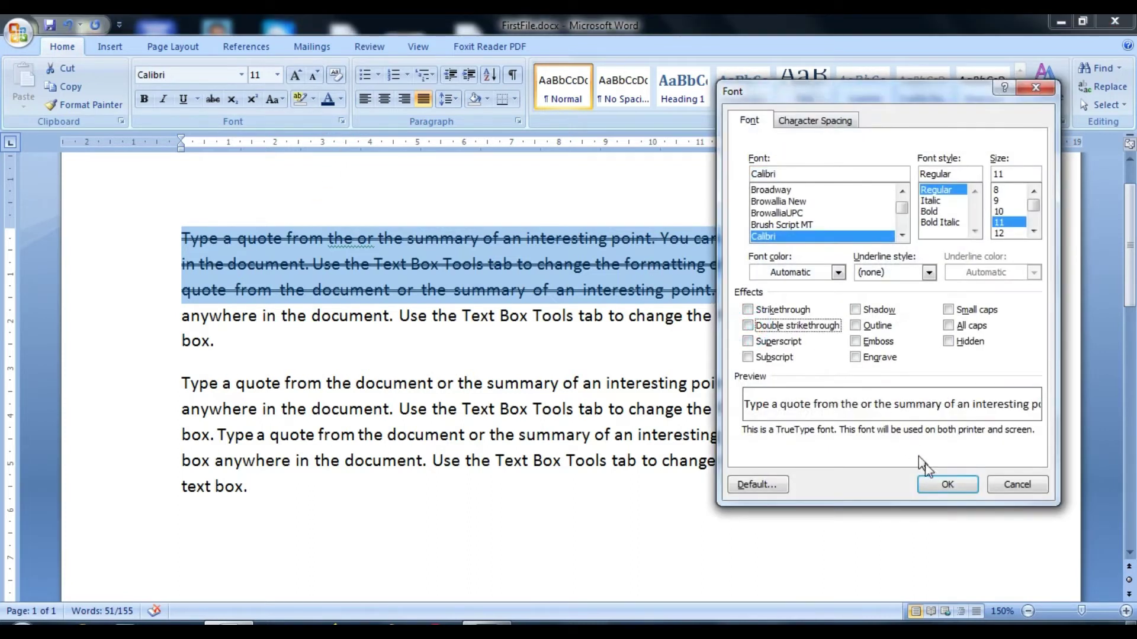
left_click(946, 484)
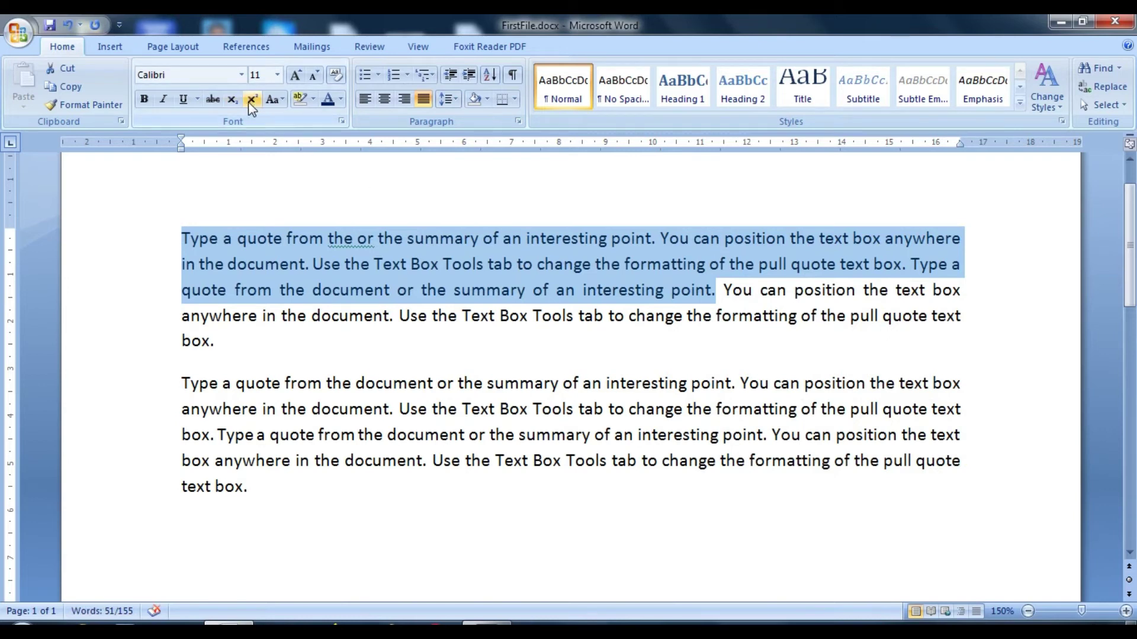
left_click(616, 323)
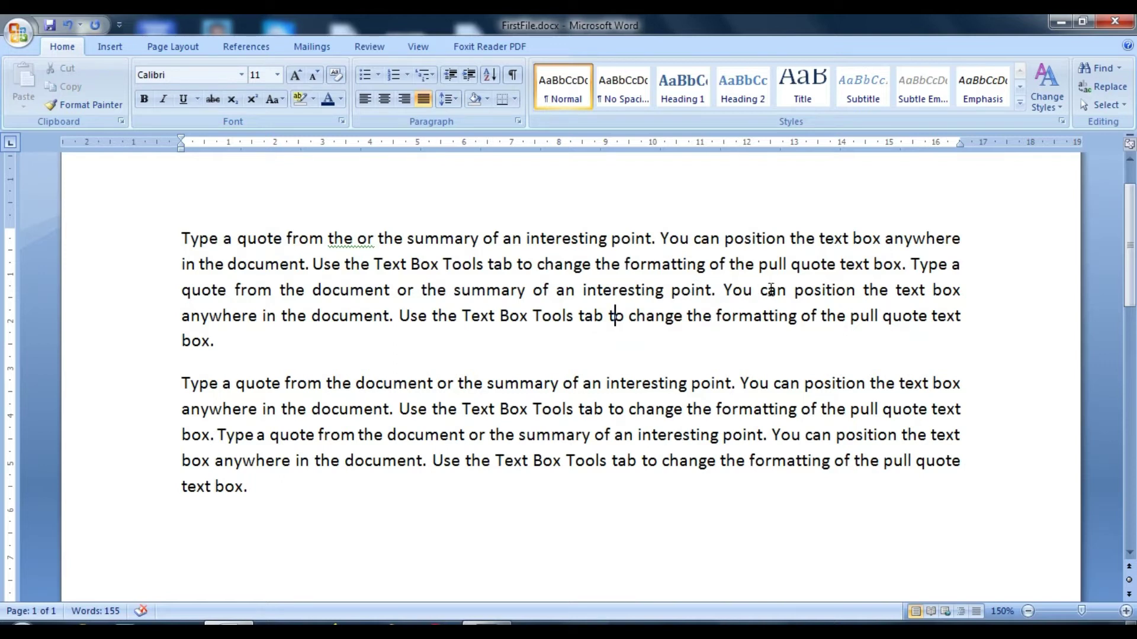
- Make the word 'point' superscript, then return it to normal
left_click_drag(673, 291, 716, 292)
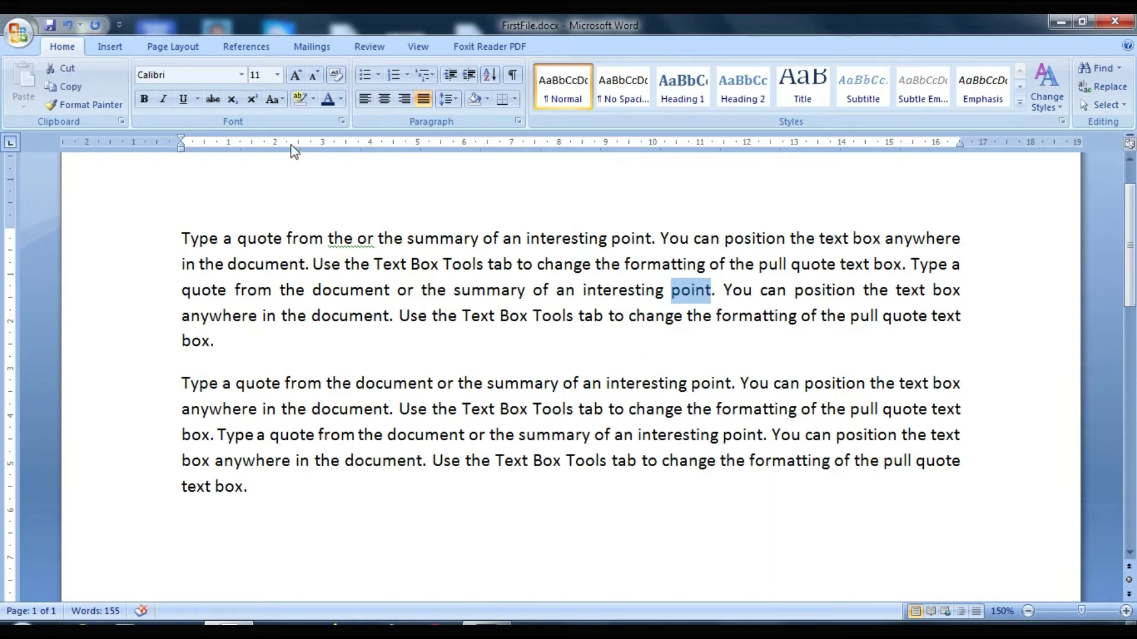
left_click(342, 121)
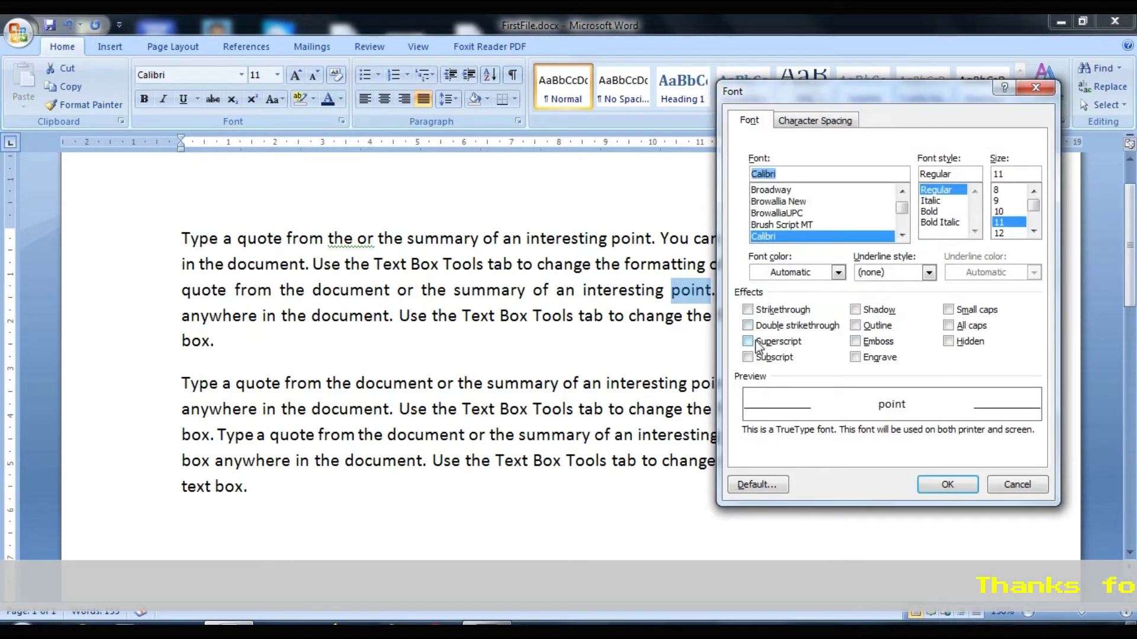
left_click(748, 343)
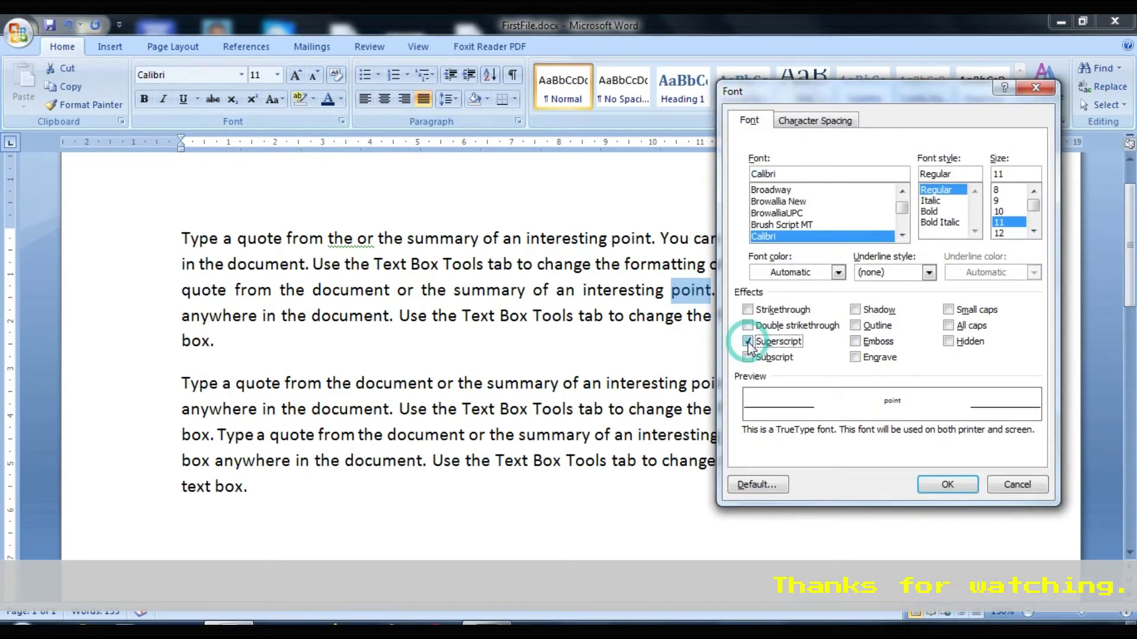
left_click(953, 484)
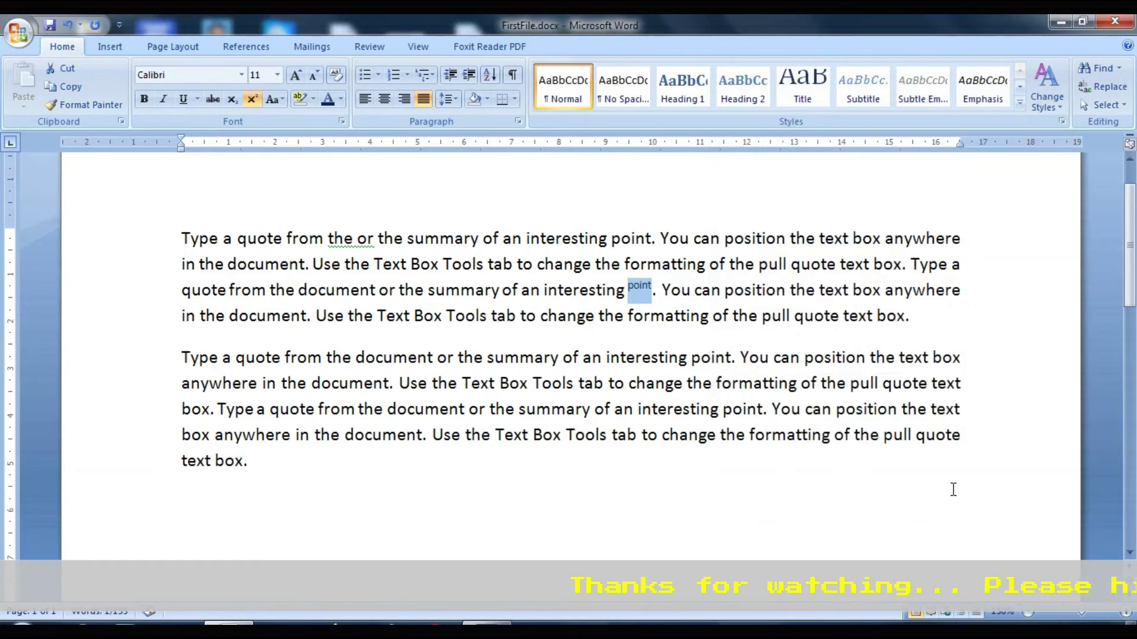
left_click(642, 292)
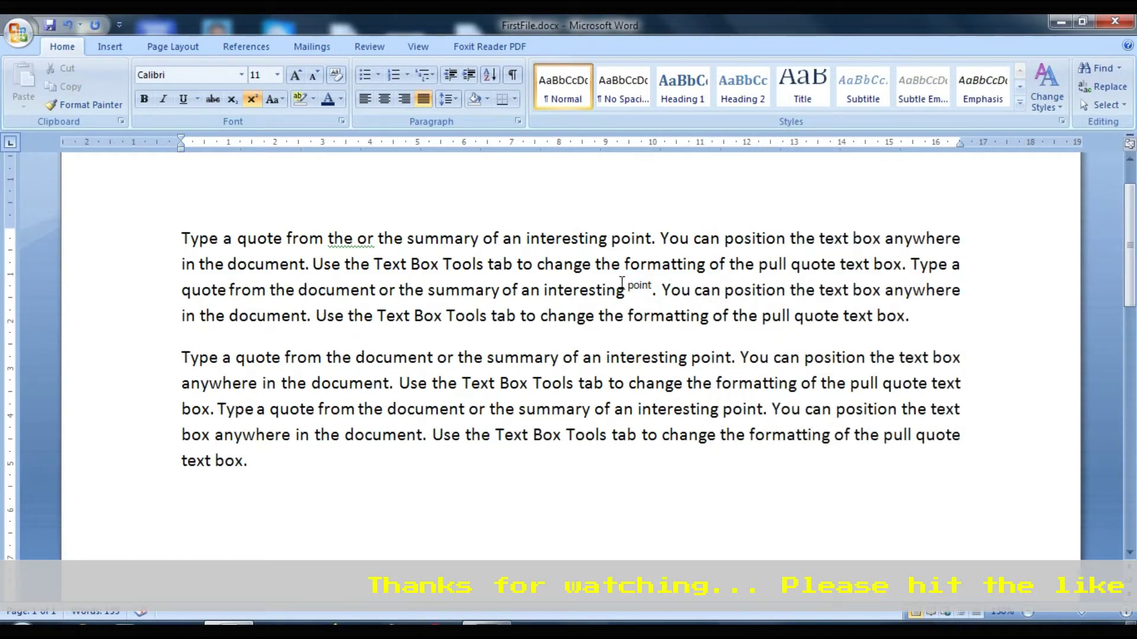
left_click_drag(627, 288, 651, 289)
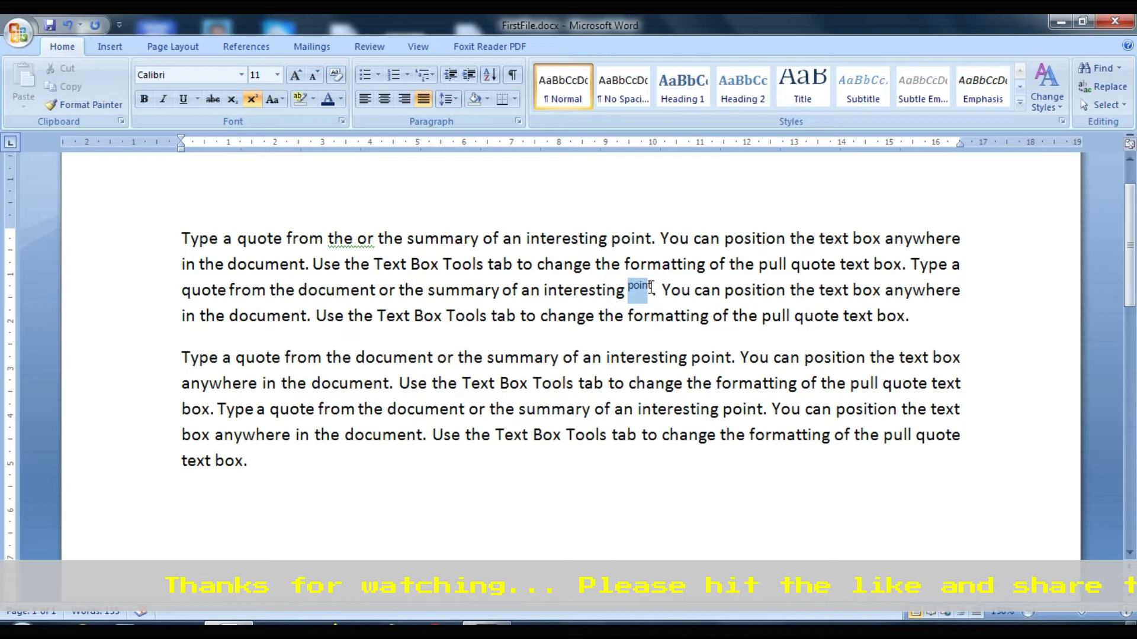
left_click(341, 121)
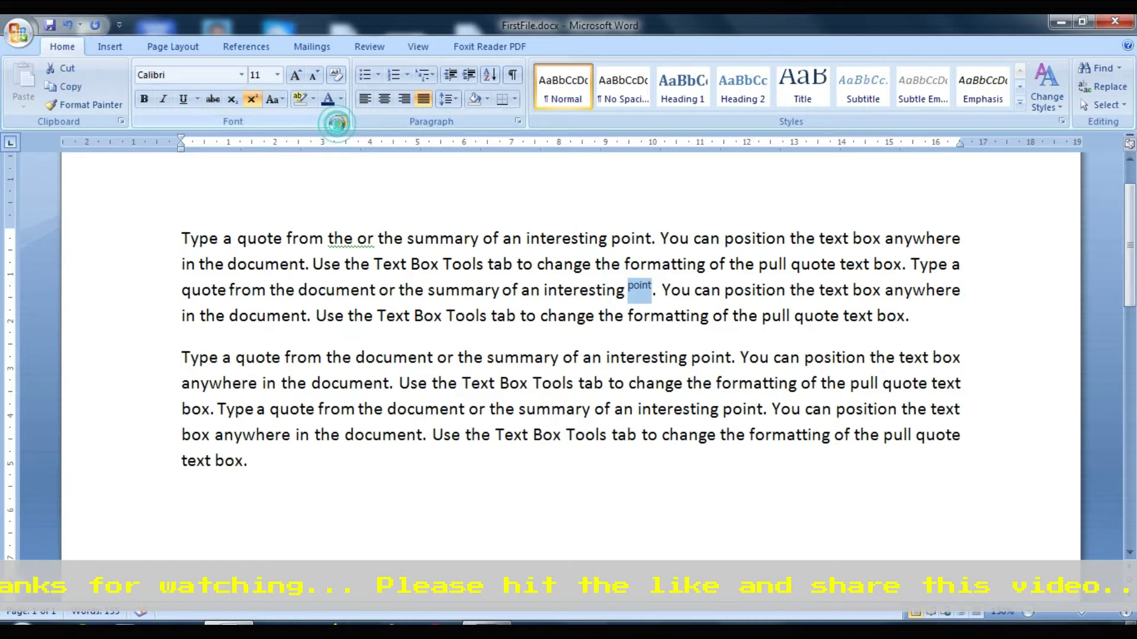
left_click(779, 344)
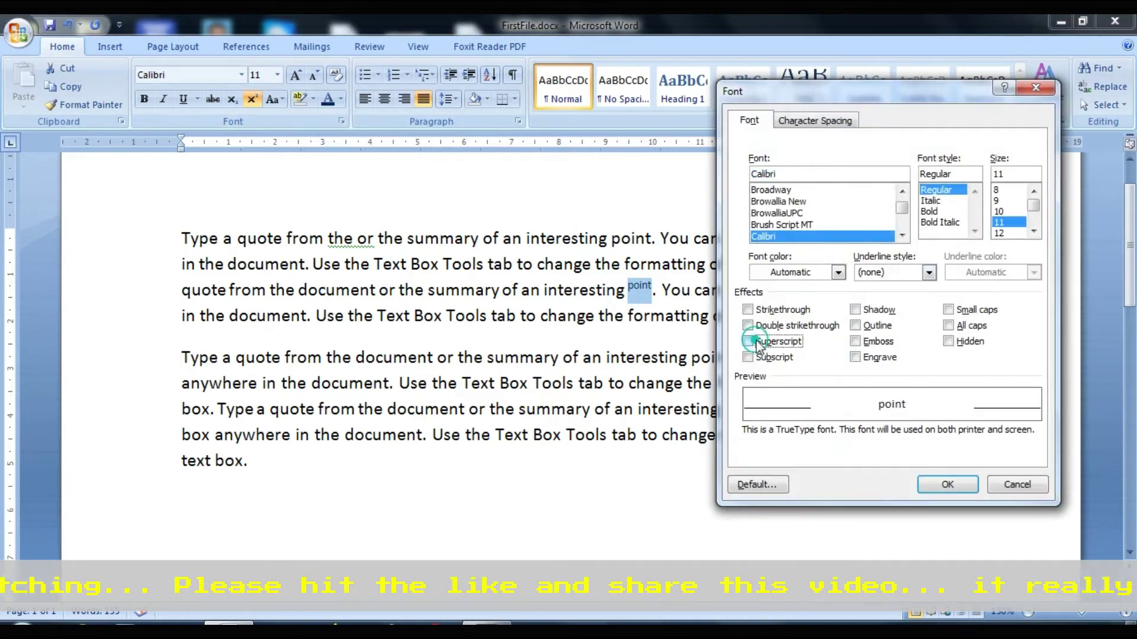
left_click(947, 485)
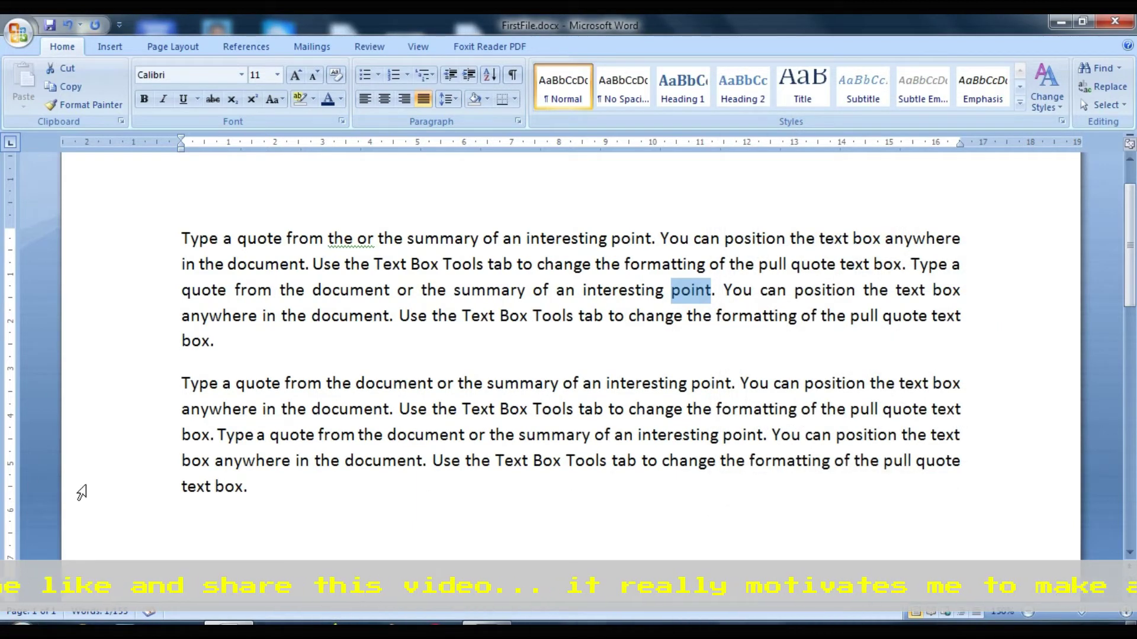
- Make 'point' subscript, then restore it to normal position
left_click(341, 122)
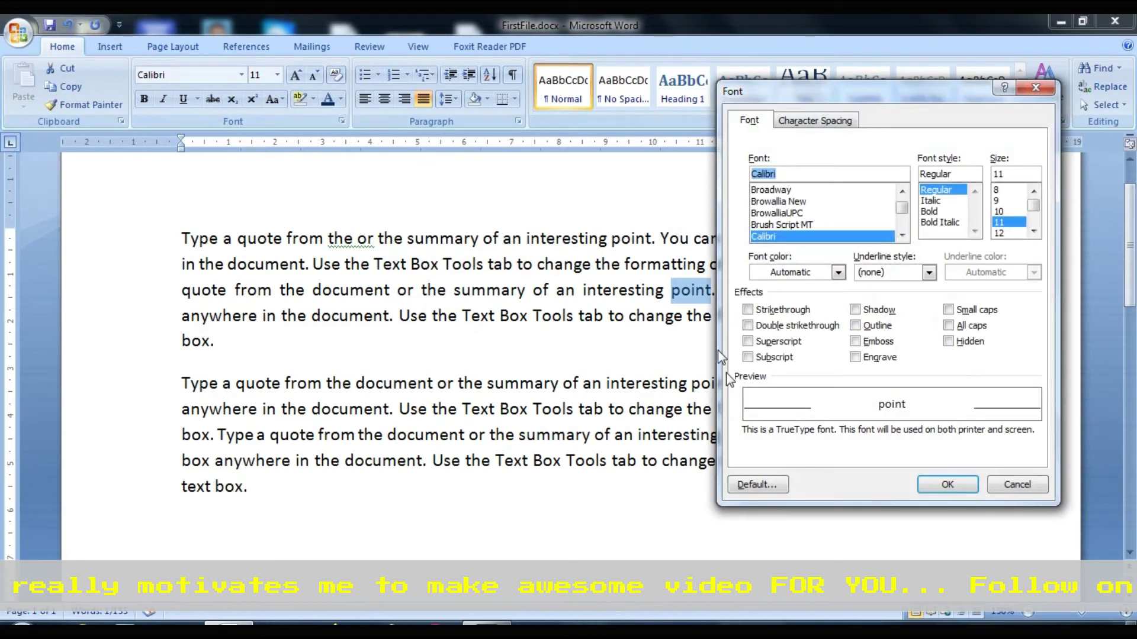
left_click(777, 358)
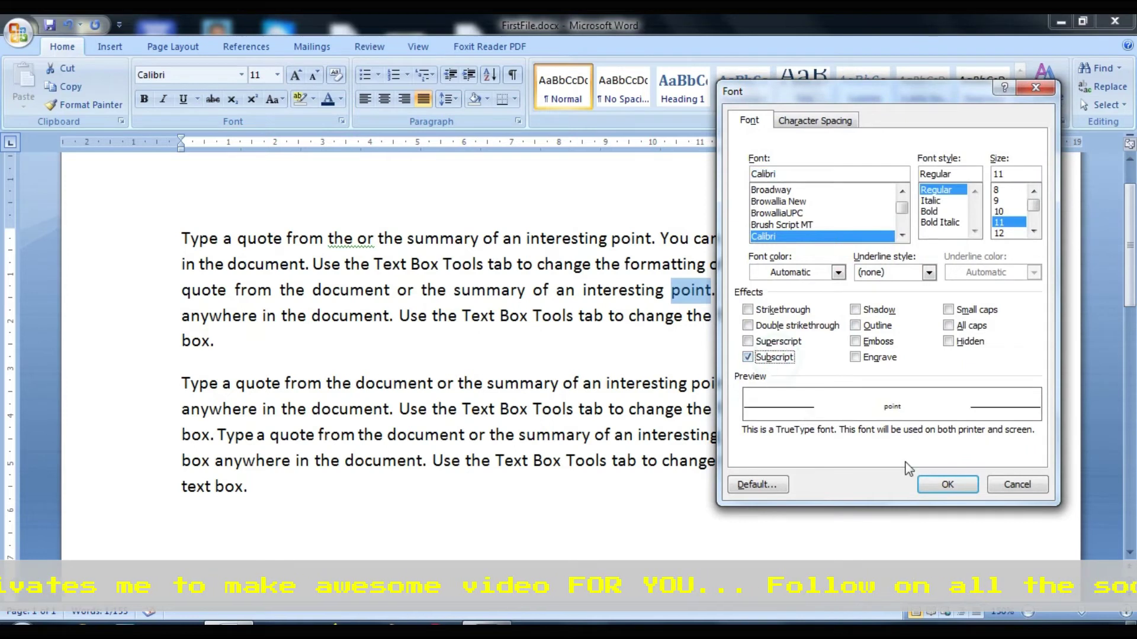
left_click(947, 485)
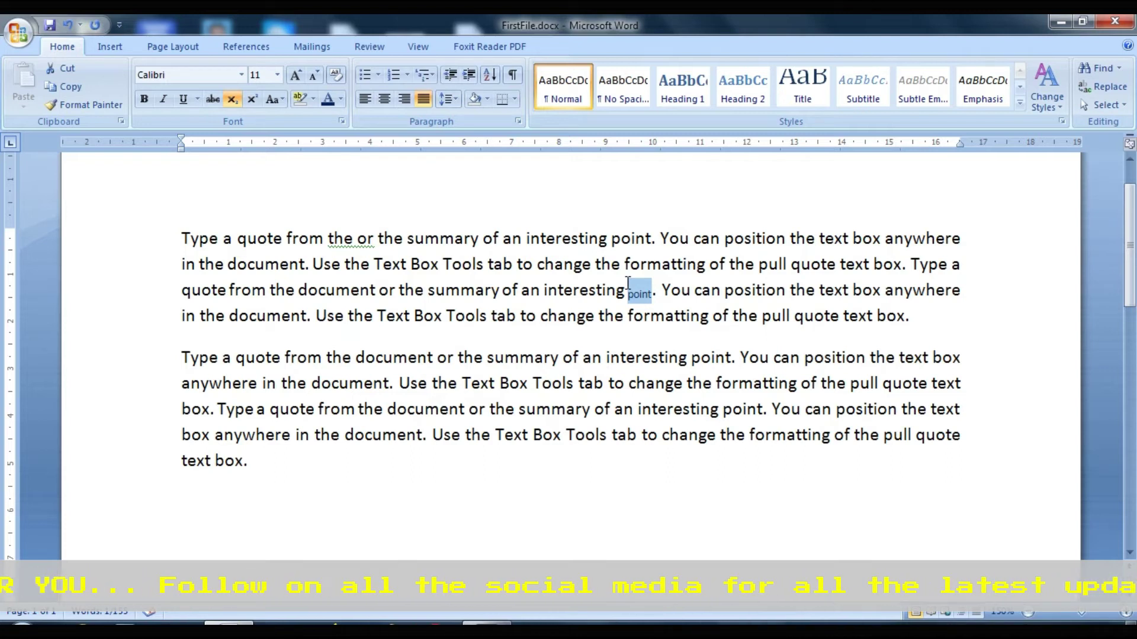
left_click(342, 126)
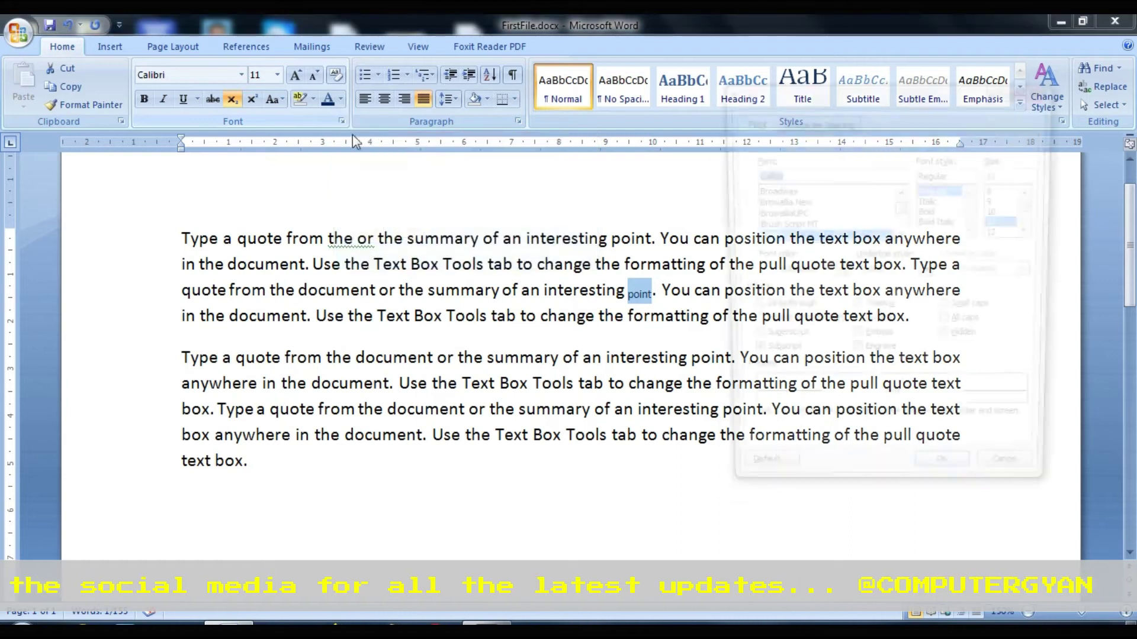
left_click(747, 357)
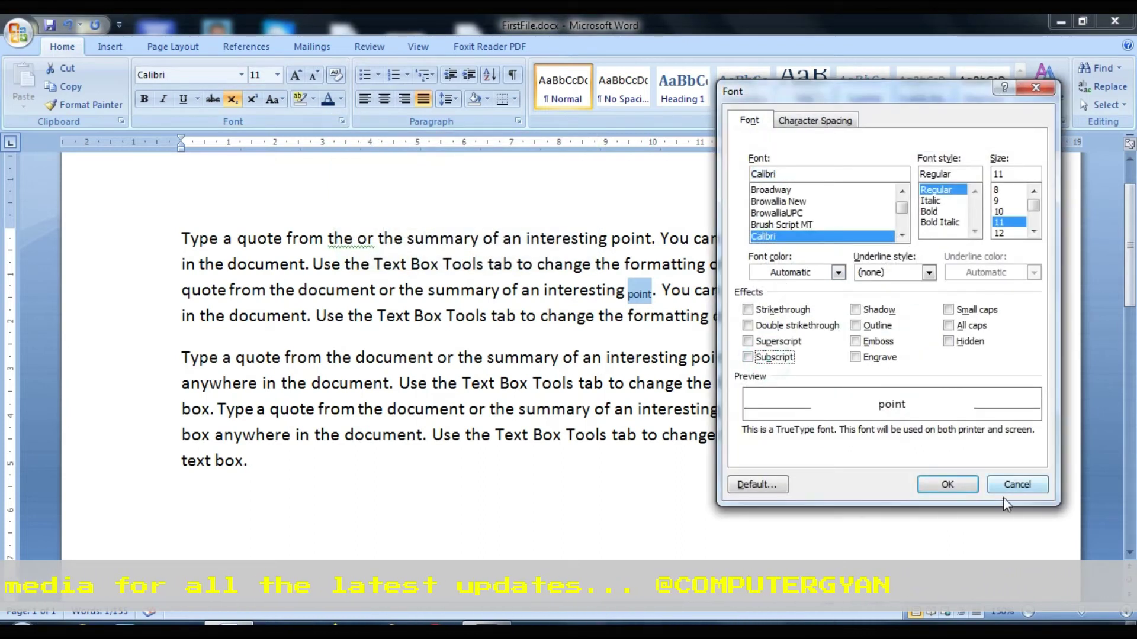
left_click(948, 484)
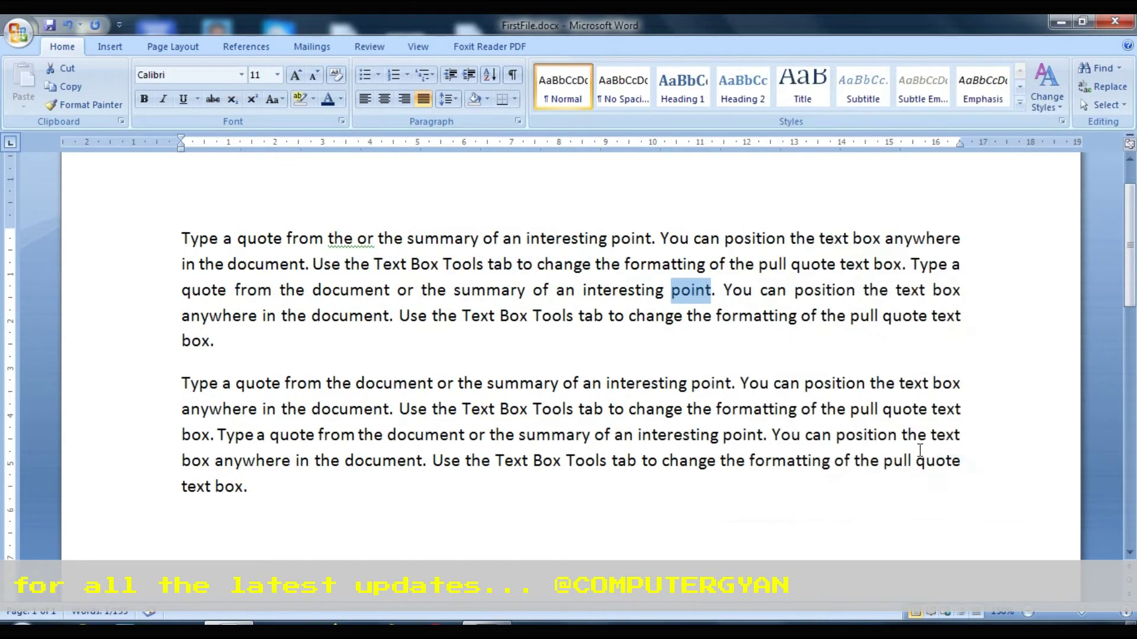
left_click(342, 122)
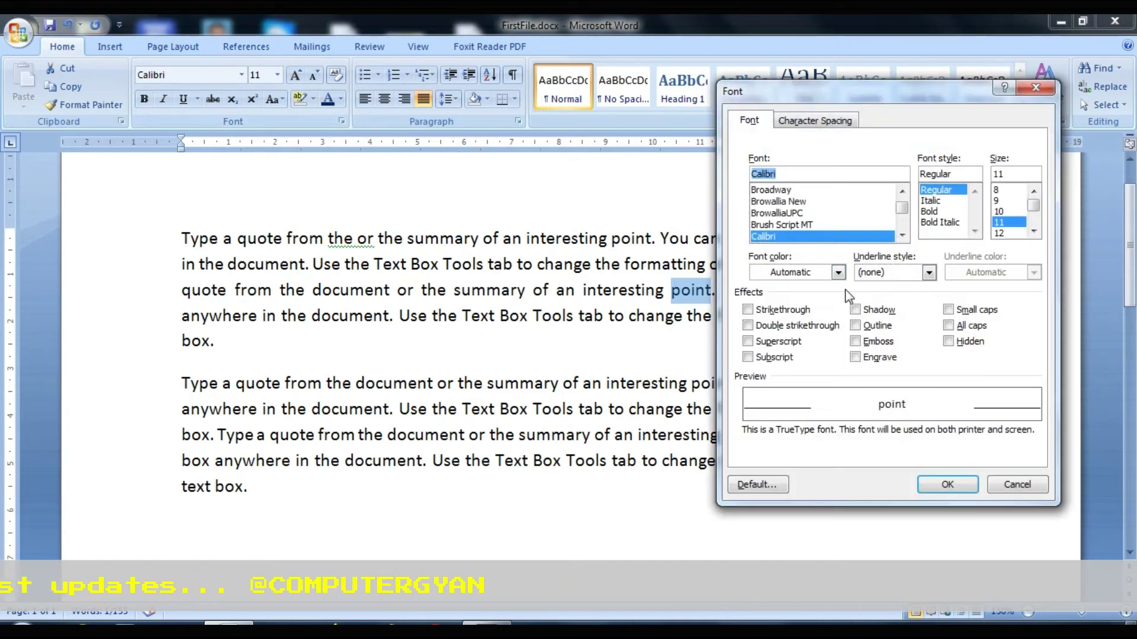
left_click(962, 483)
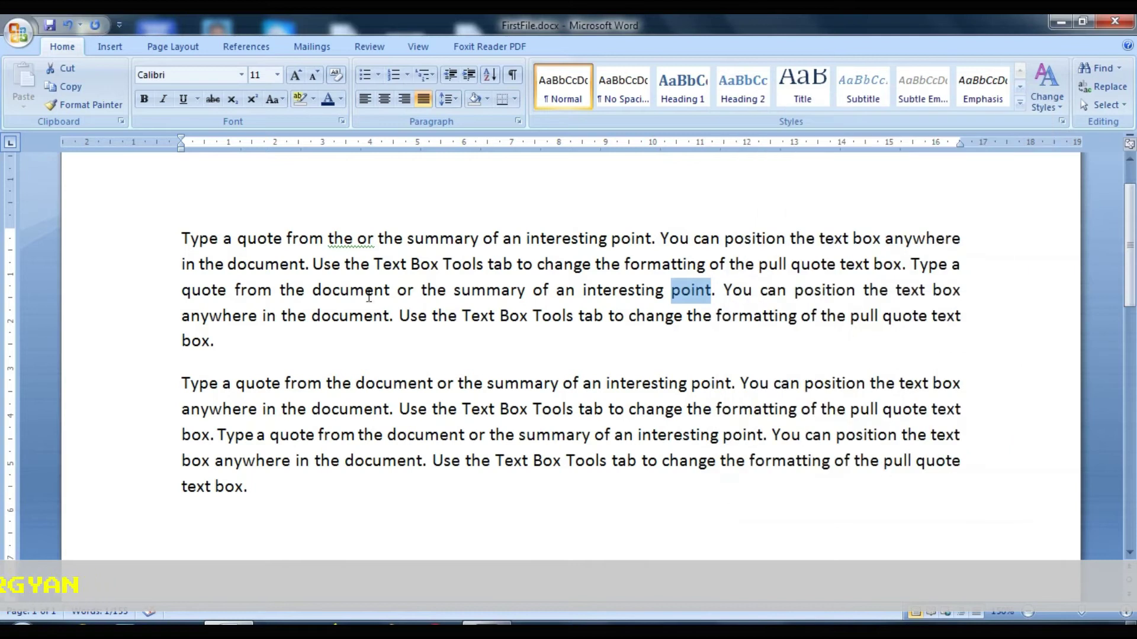
- Format the opening sentences through 'interesting point.' at 72 pt with a Shadow effect
mouse_move(180, 238)
left_mouse_down()
mouse_move(727, 294)
mouse_move(716, 294)
left_mouse_up()
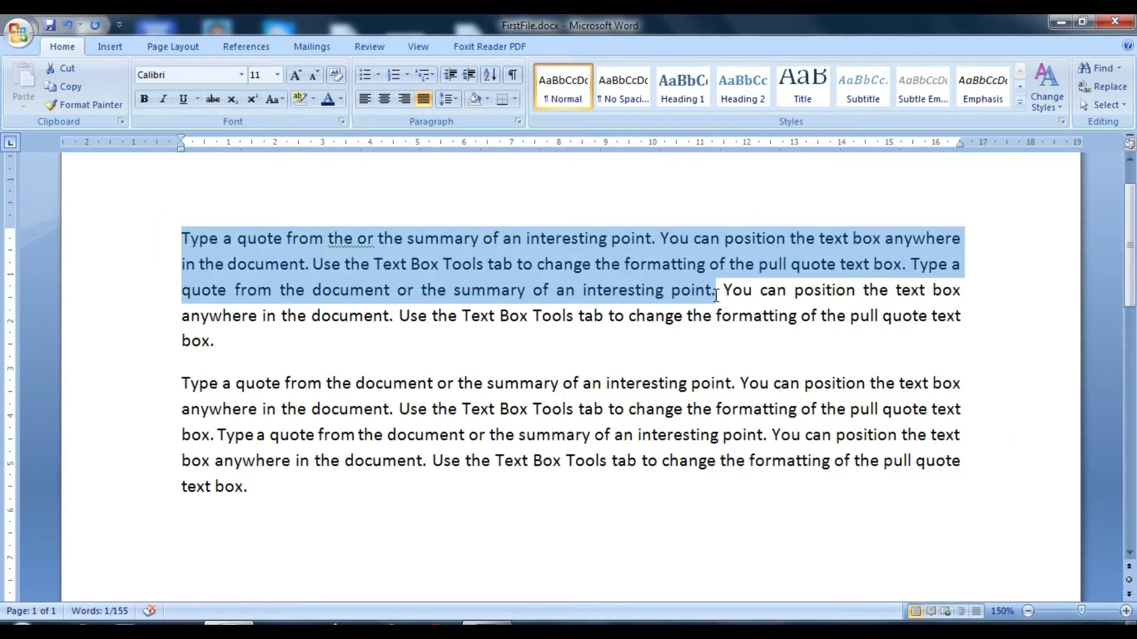
left_click(341, 122)
left_click_drag(1034, 204, 1033, 216)
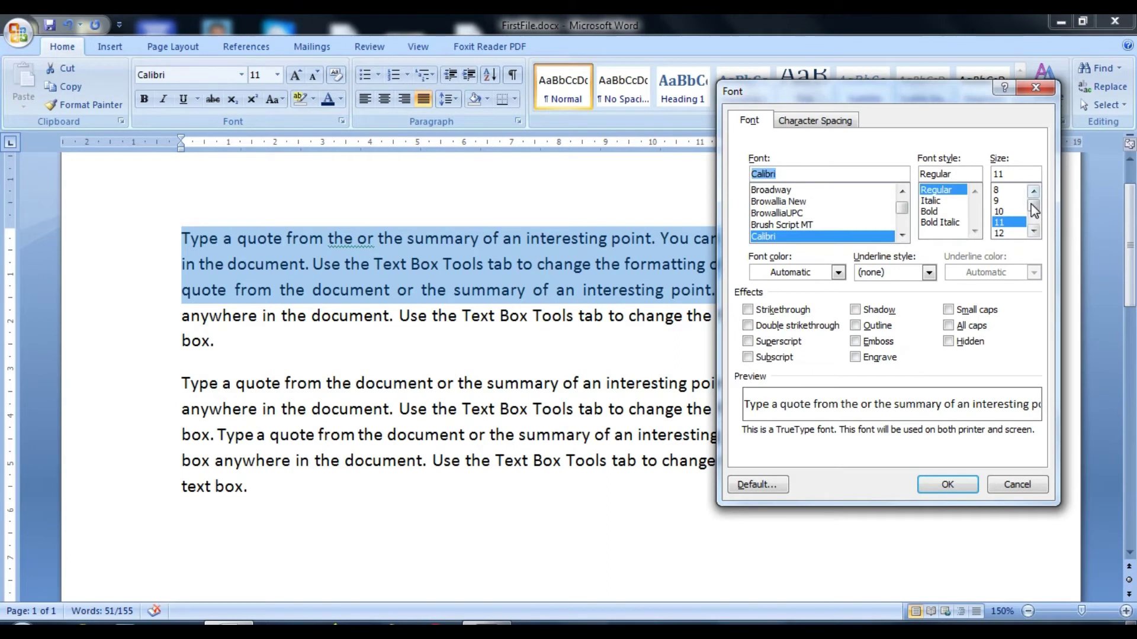
left_click(1001, 233)
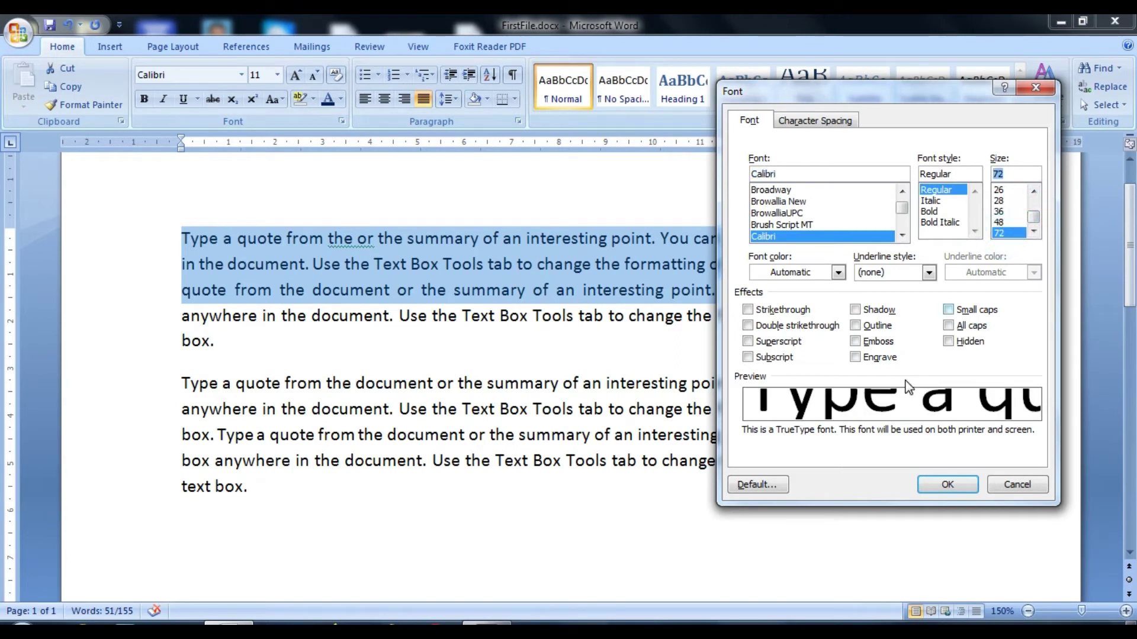
left_click(870, 310)
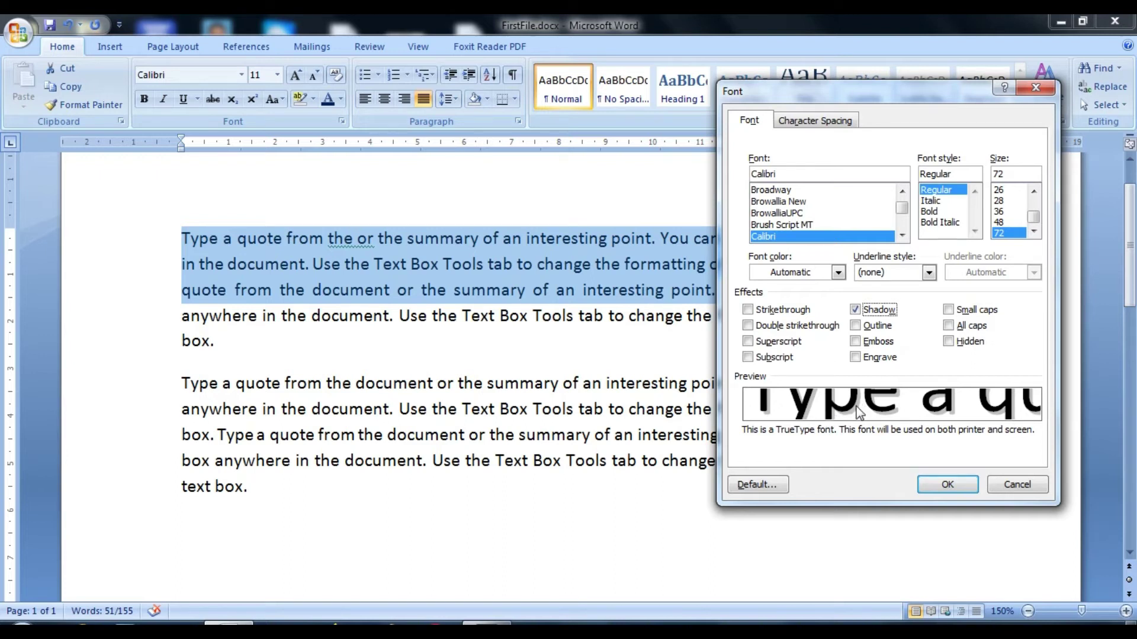
left_click(943, 482)
left_click(796, 468)
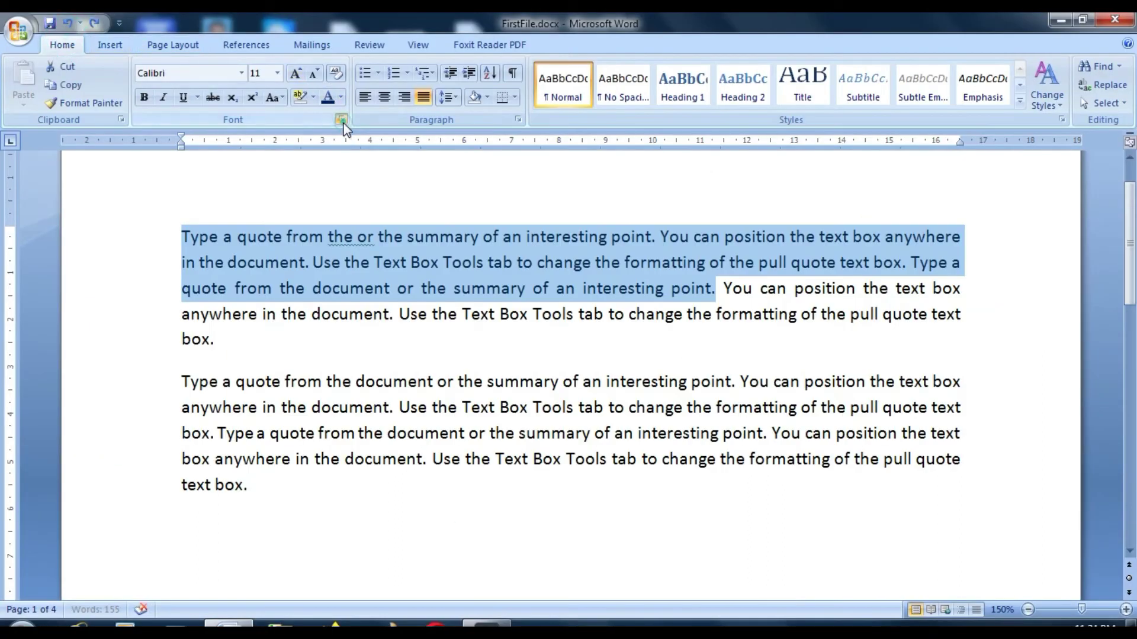
- Set the selected sentences to 28 pt with the Outline effect
left_click(342, 119)
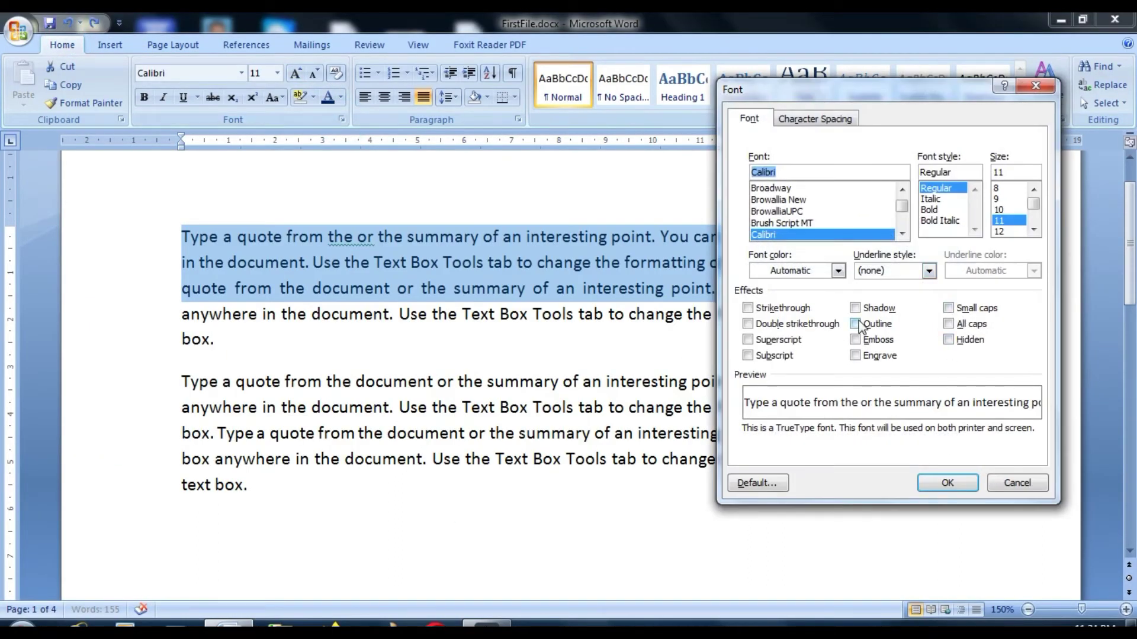
scroll(1009, 225, "down", 2)
scroll(1010, 225, "down", 2)
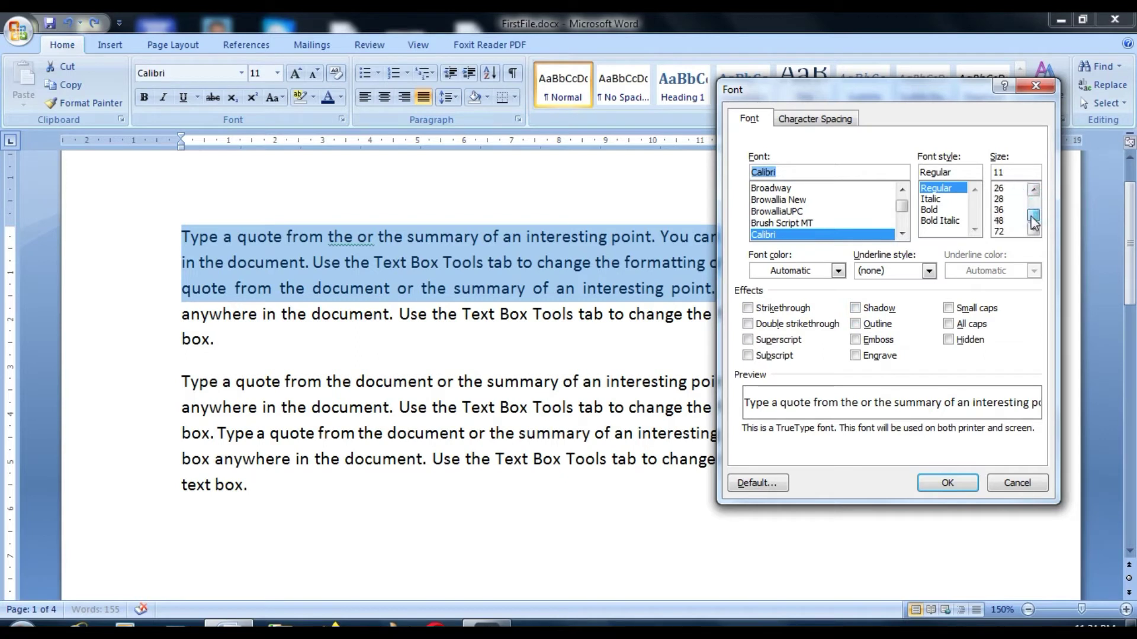
left_click(999, 199)
left_click(875, 324)
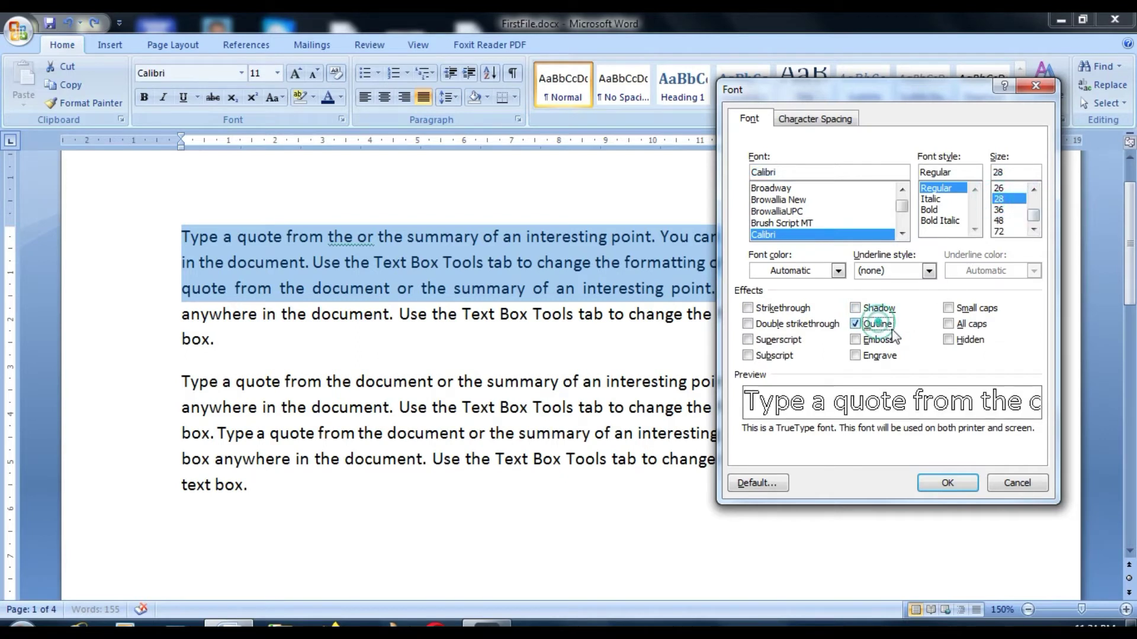
left_click(960, 481)
left_click(774, 431)
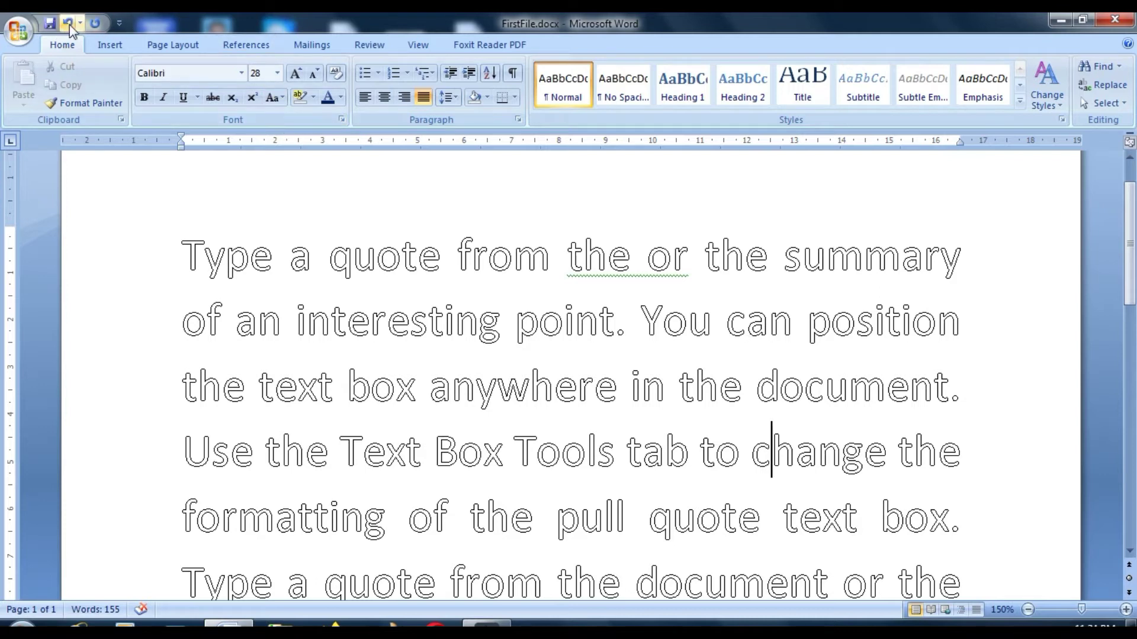
left_click(180, 252)
- Select the outlined sentences and replace the Outline effect with Emboss
scroll(180, 246, "down", 2)
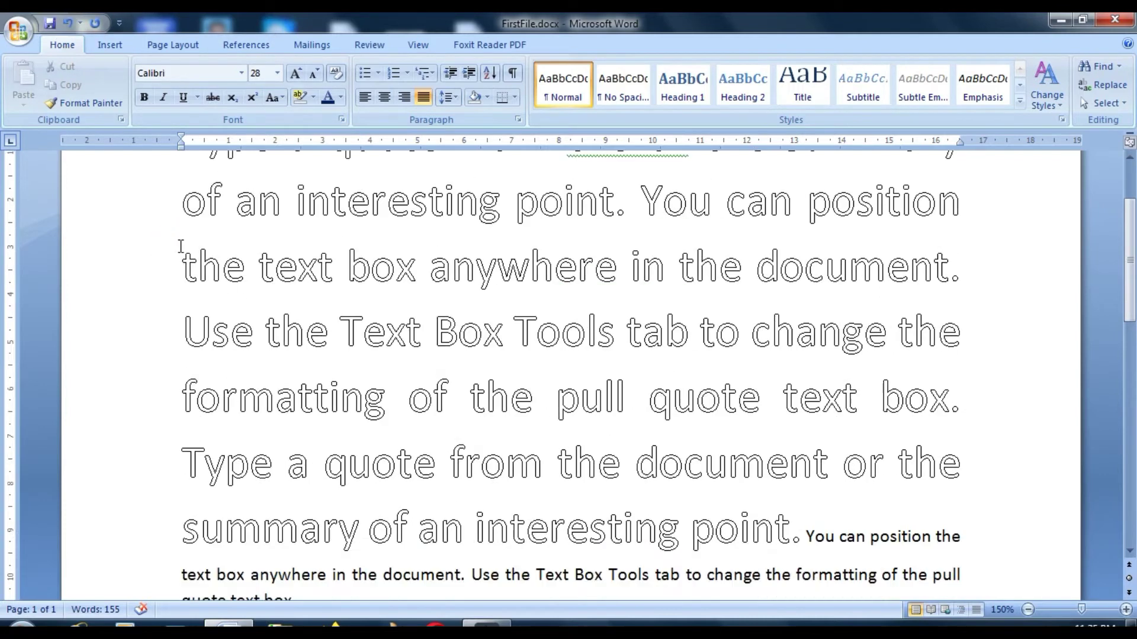
scroll(180, 248, "up", 1)
left_click_drag(183, 189, 803, 591)
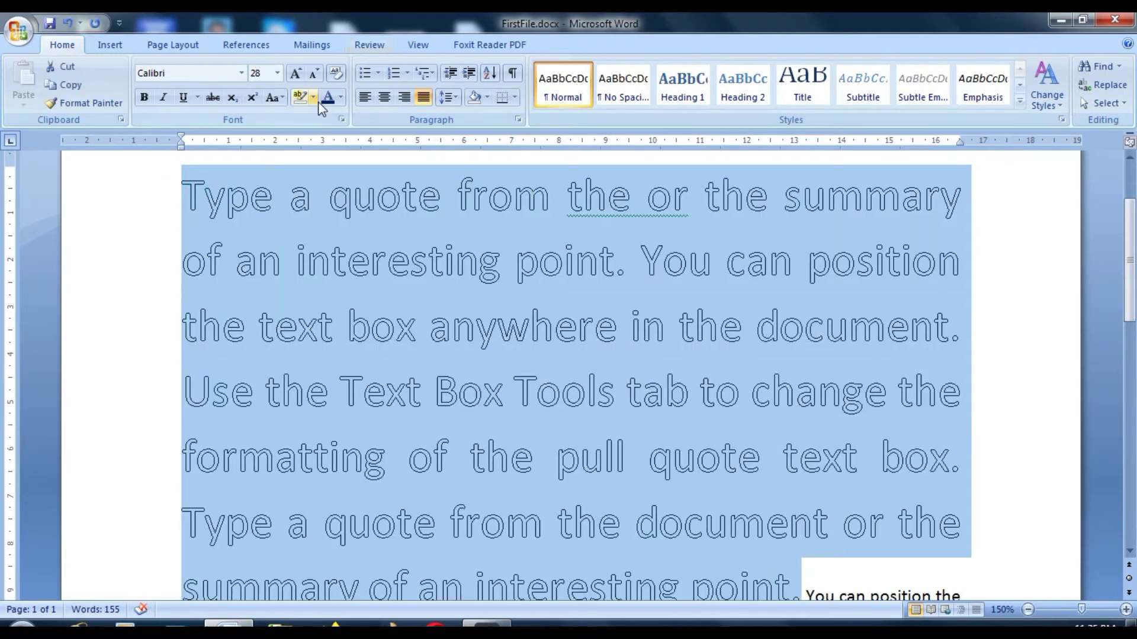
left_click(341, 122)
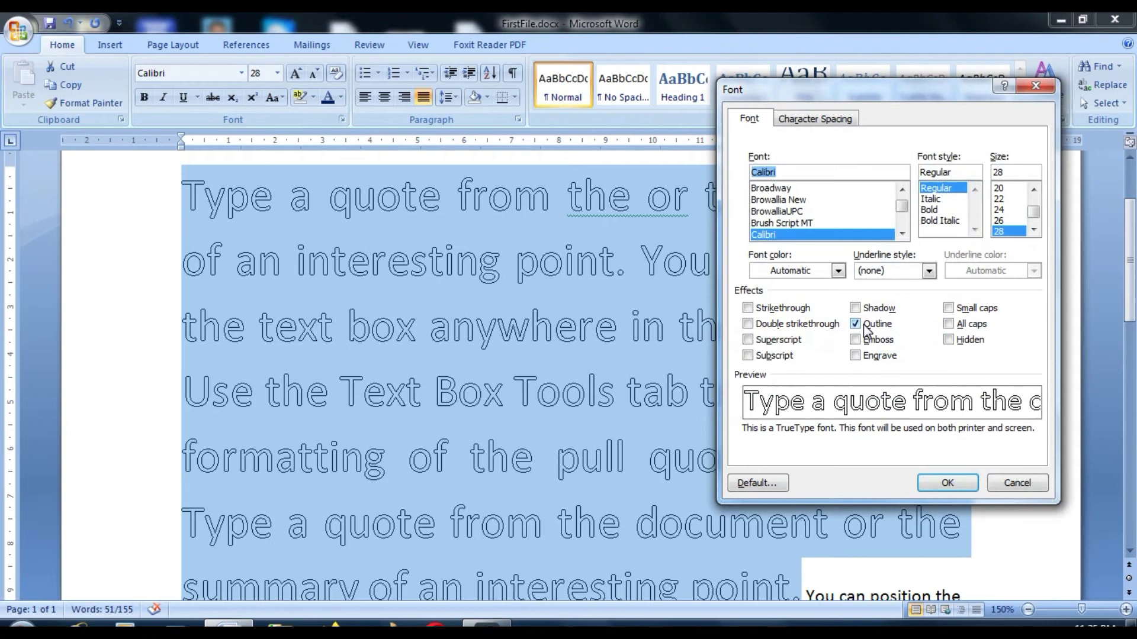
left_click(865, 325)
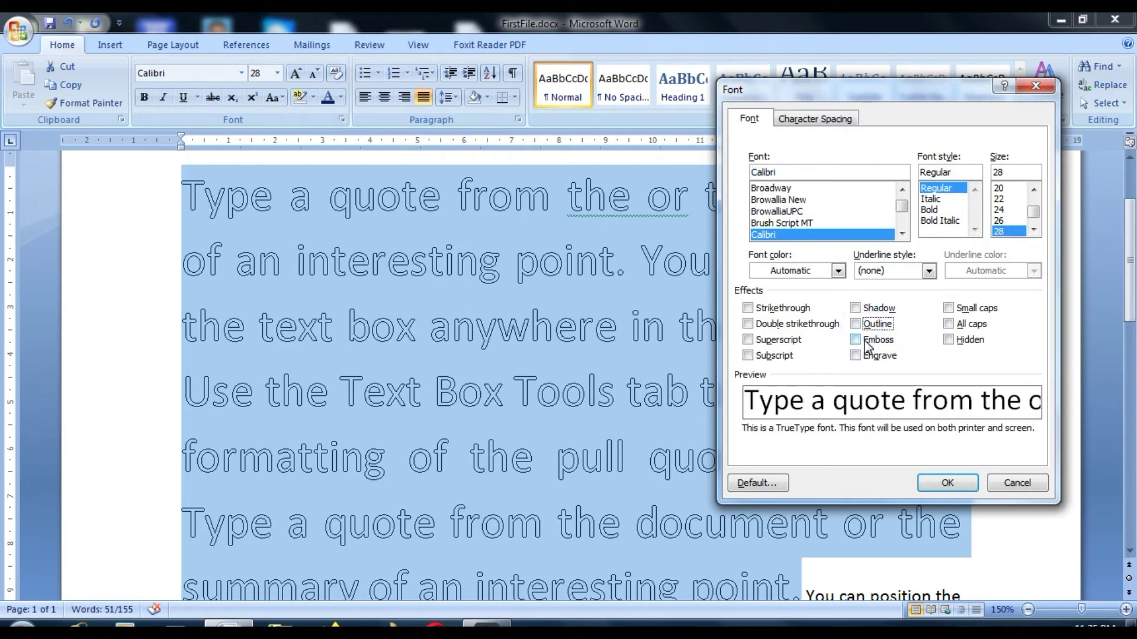
left_click(865, 341)
- Set the embossed text to 16 pt, then reselect the four embossed lines
left_click(1035, 204)
left_click(1033, 230)
left_click(1033, 229)
left_click(1033, 229)
left_click(1002, 221)
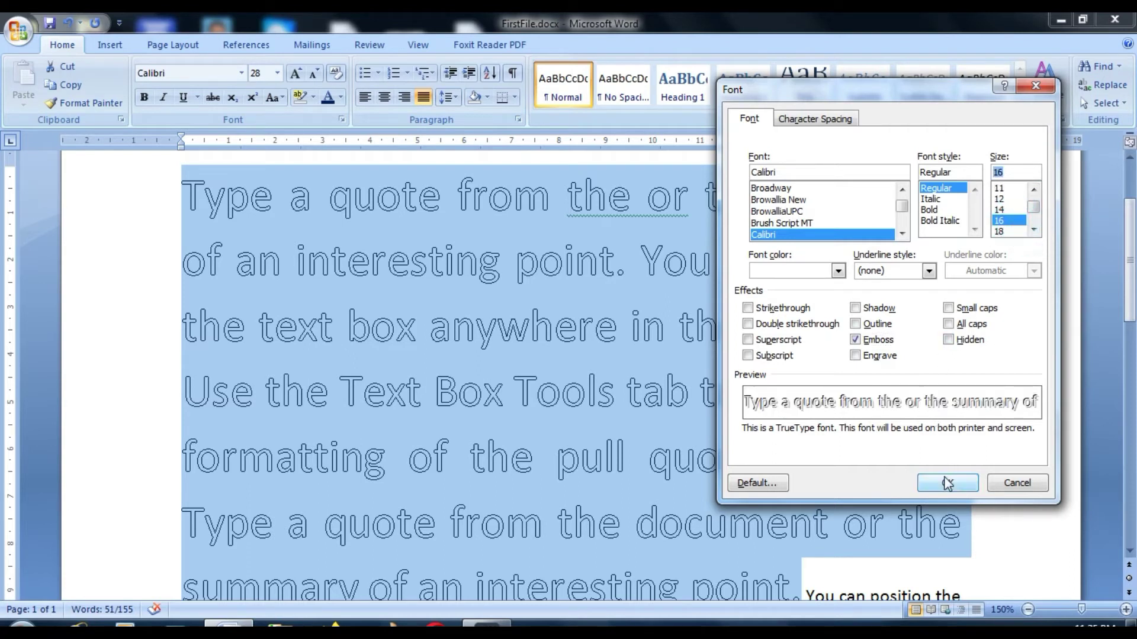
left_click(946, 483)
left_click(540, 293)
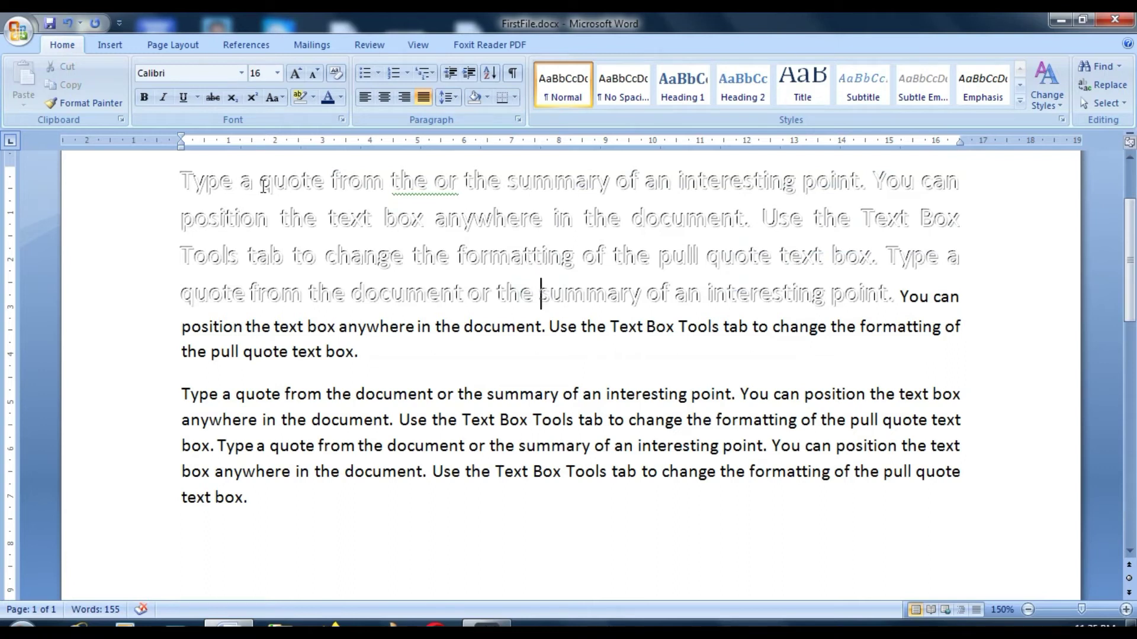
left_click_drag(180, 177, 894, 294)
- Try Engrave in place of Emboss, then clear both effects
key("ctrl+d")
left_click(882, 358)
left_click(856, 357)
left_click(876, 342)
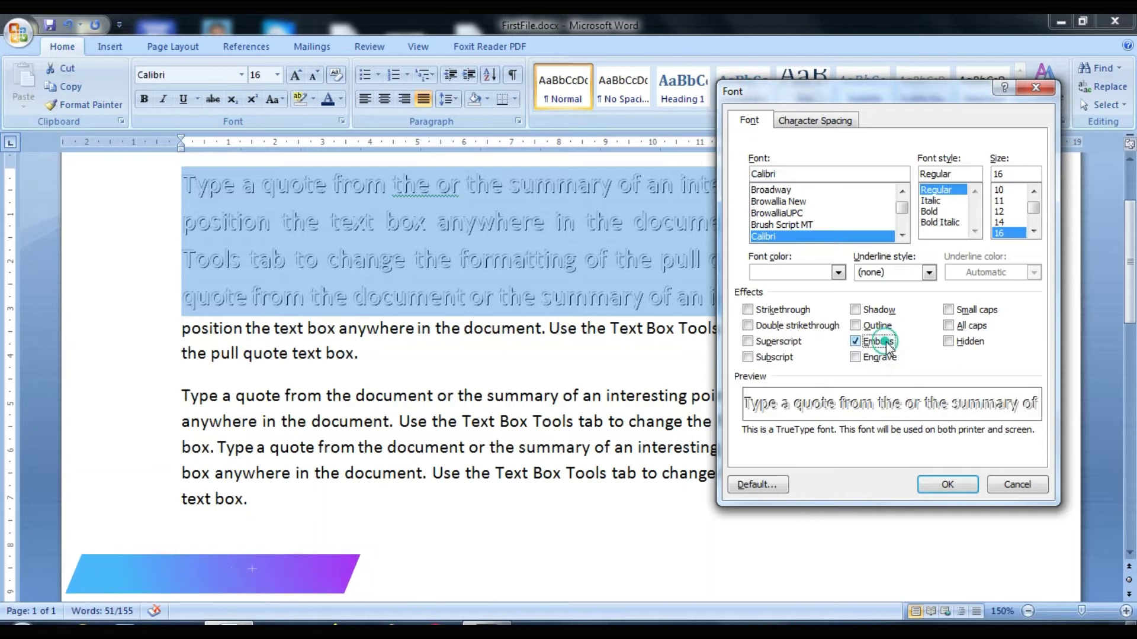
left_click(887, 358)
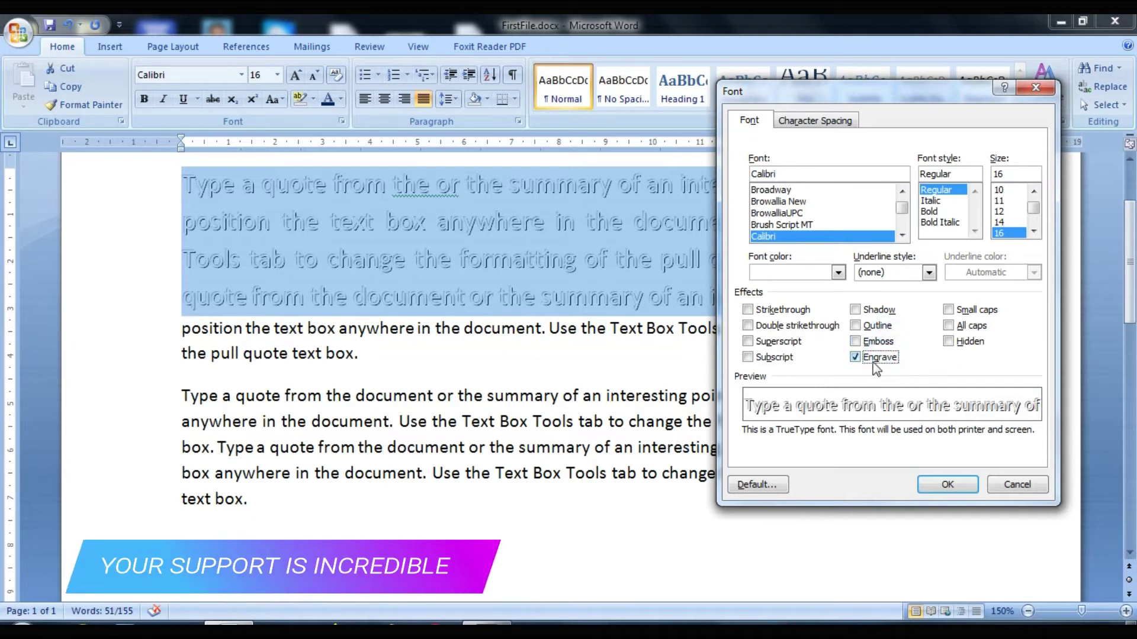
left_click(861, 358)
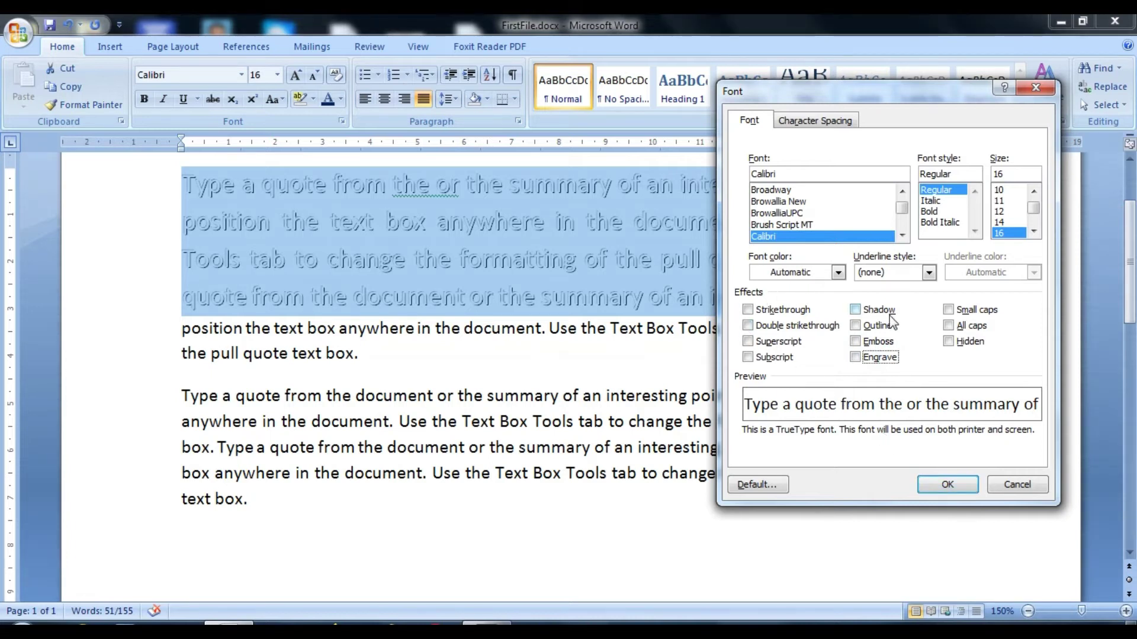
- Preview strikethrough, double strikethrough and subscript, then clear them all
left_click(748, 310)
left_click(751, 326)
left_click(748, 341)
left_click(748, 358)
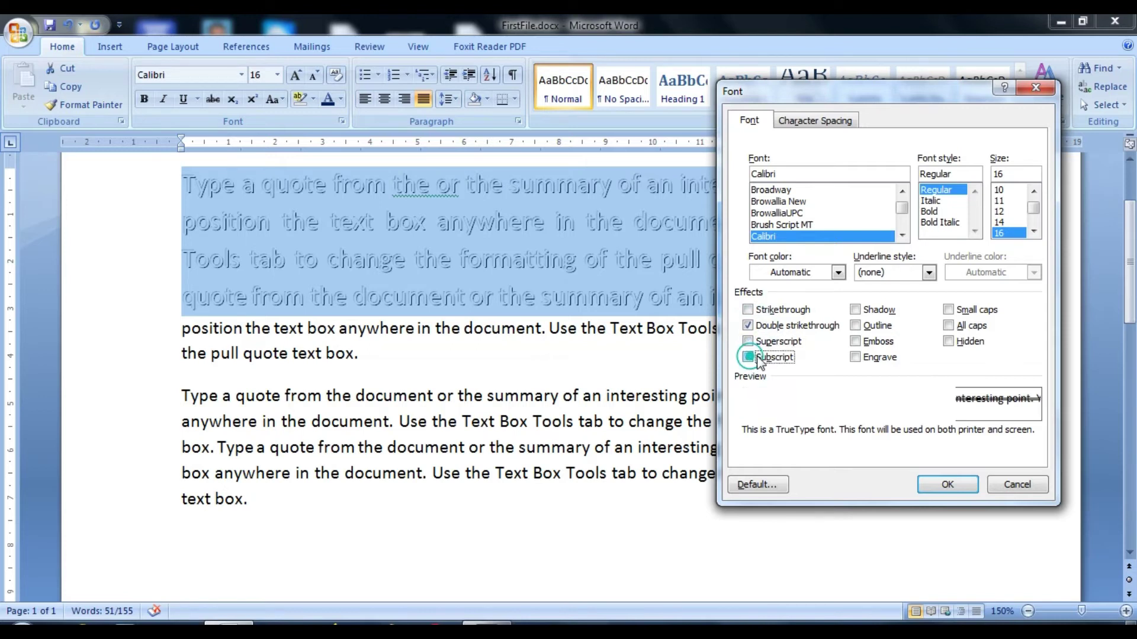
left_click(748, 326)
left_click(749, 358)
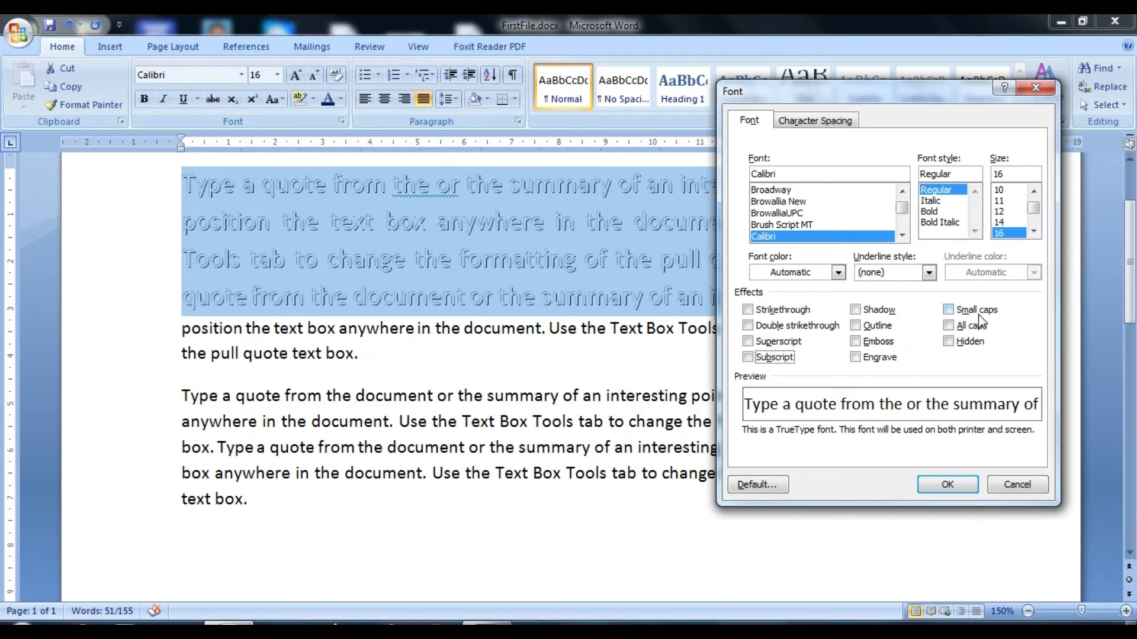
- Apply All caps to the text, then turn it back off
left_click(949, 326)
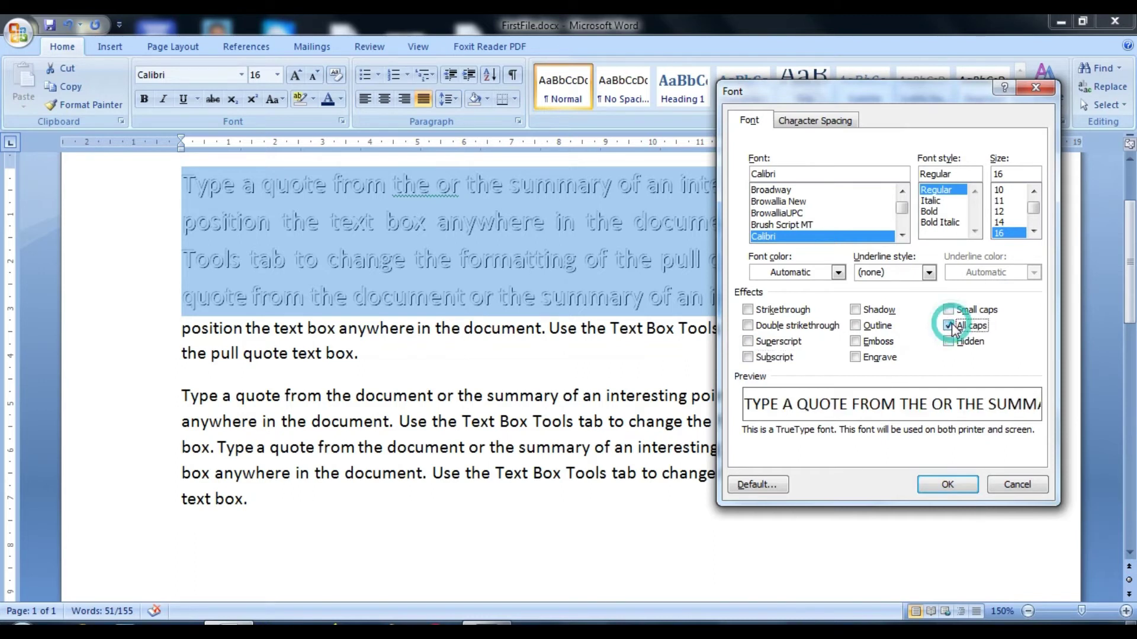
left_click(948, 487)
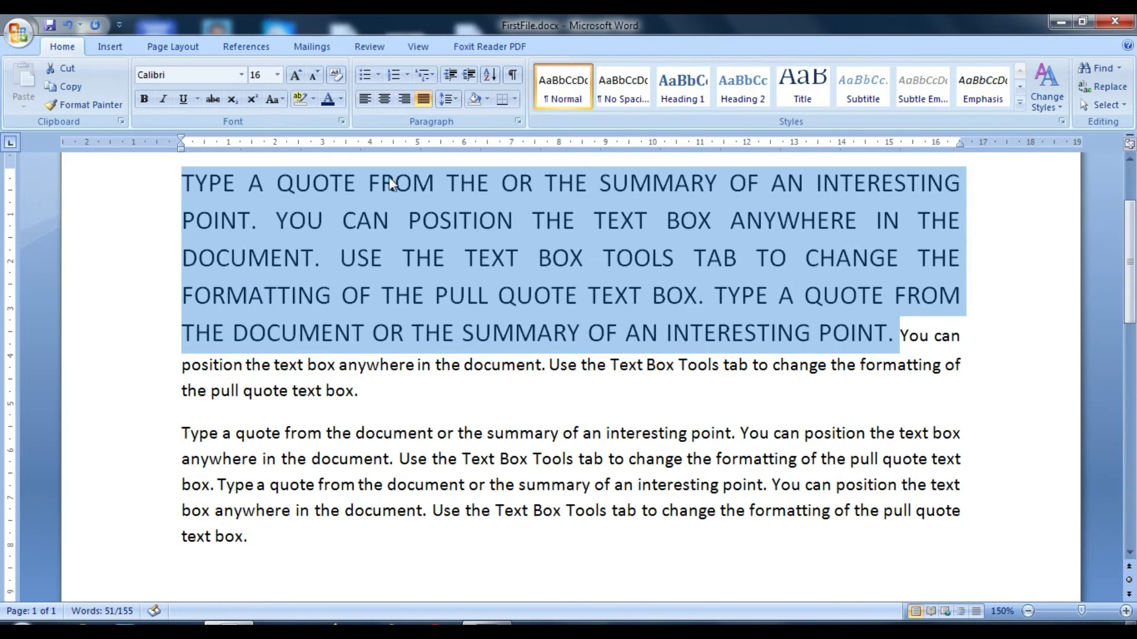
left_click(342, 121)
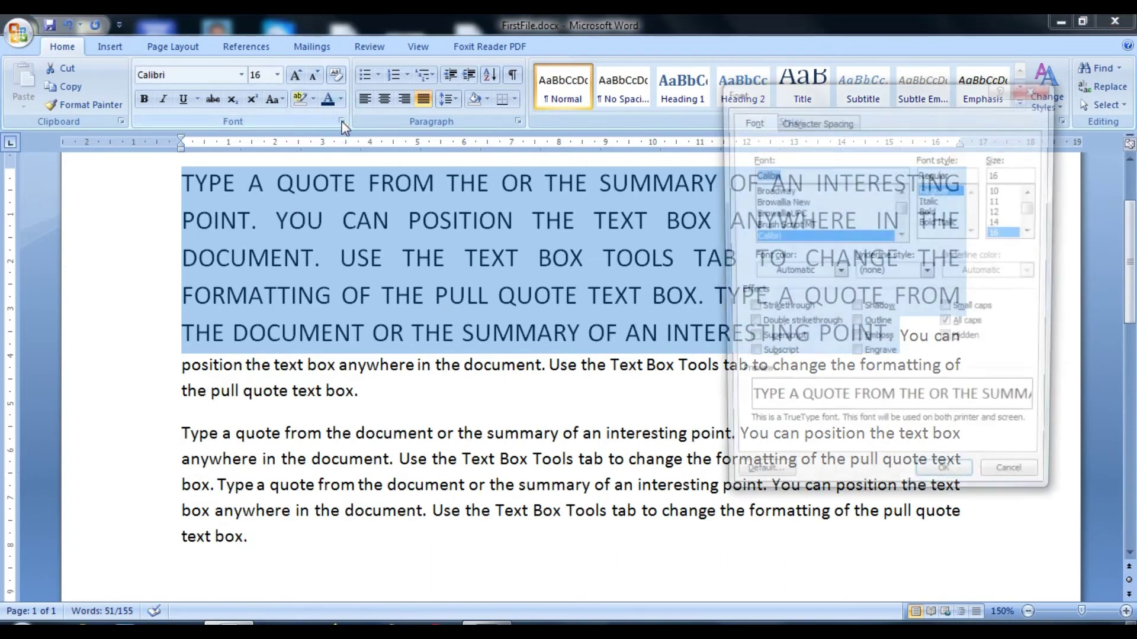
left_click(948, 326)
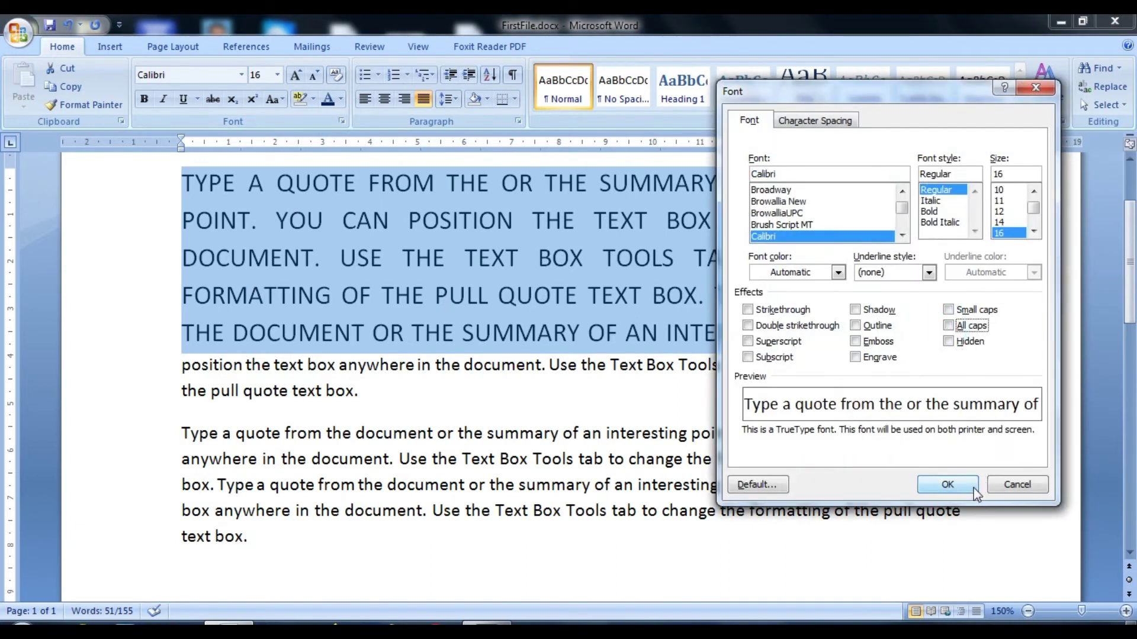
left_click(971, 485)
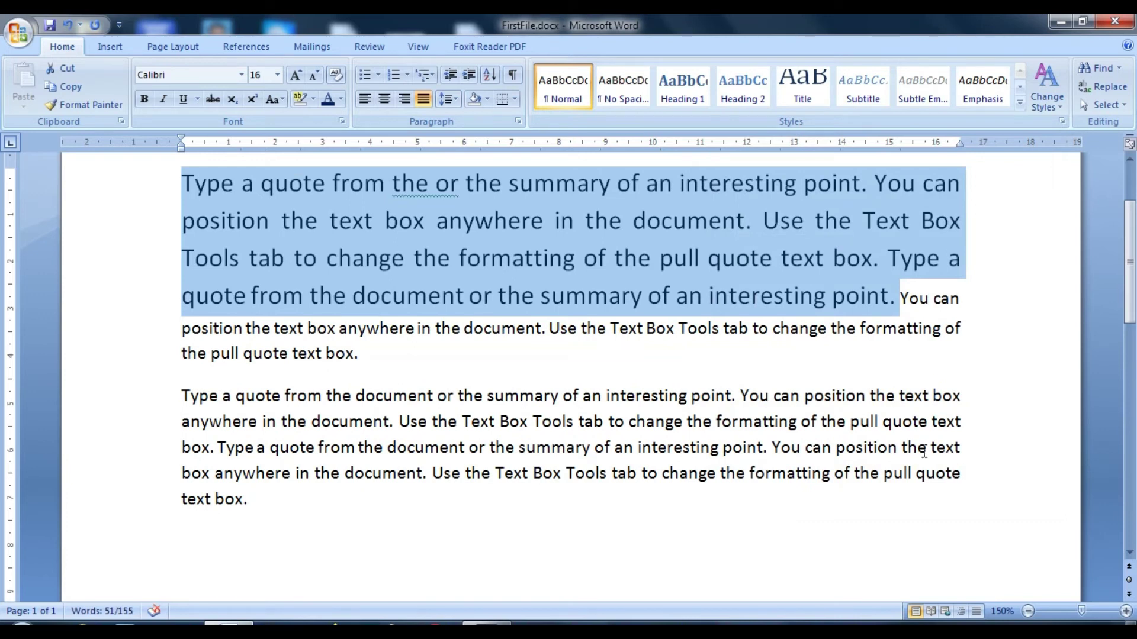
left_click(341, 122)
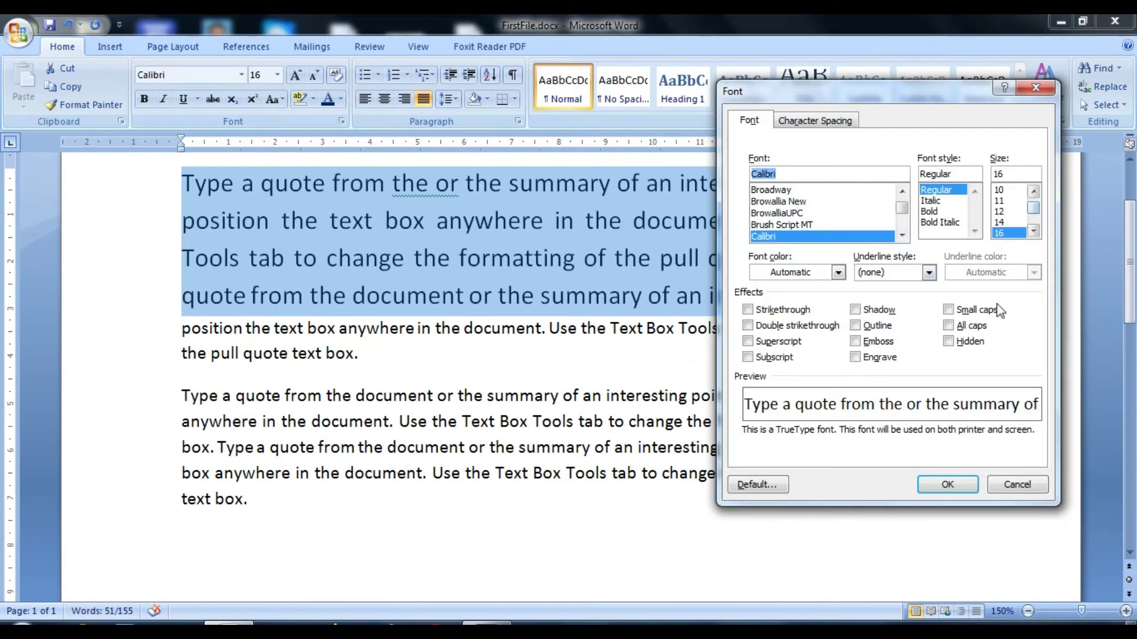
left_click(952, 483)
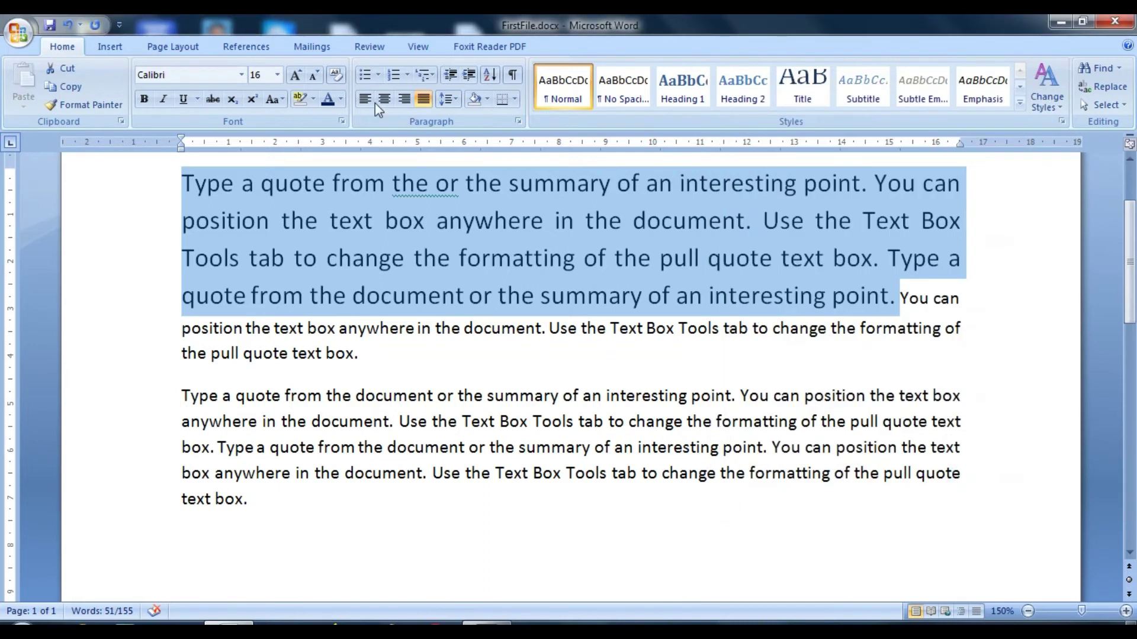
- Reduce the font size of the lines from 16 to 11 pt
left_click(277, 76)
left_click(256, 135)
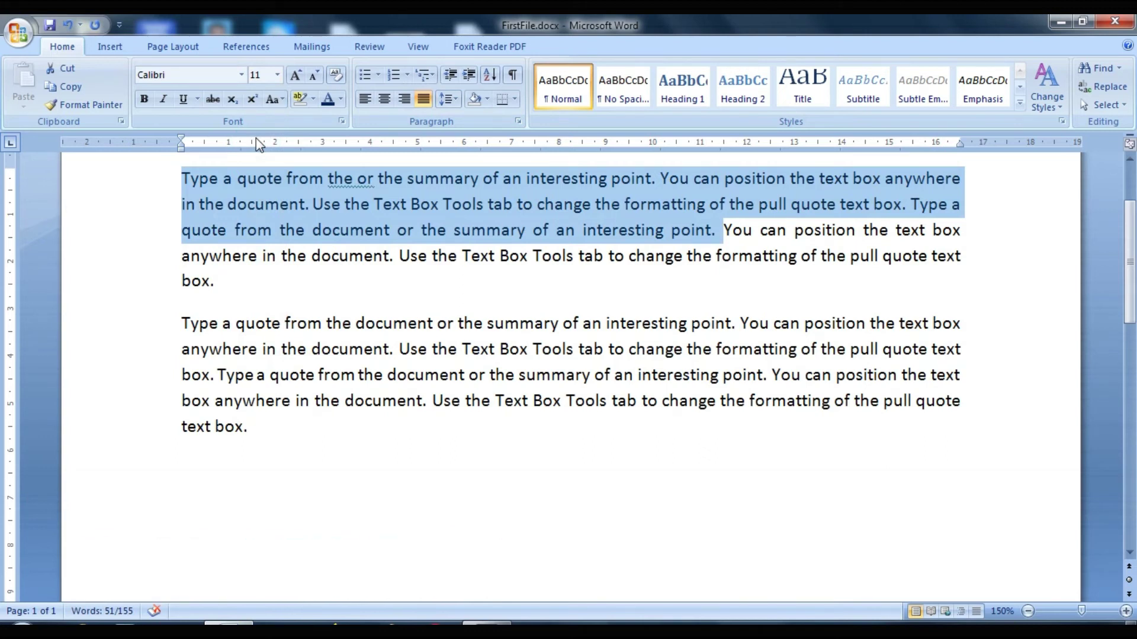
key("ctrl+d")
- Stretch the opening lines of the first paragraph to a 200% character scale
left_click(1036, 90)
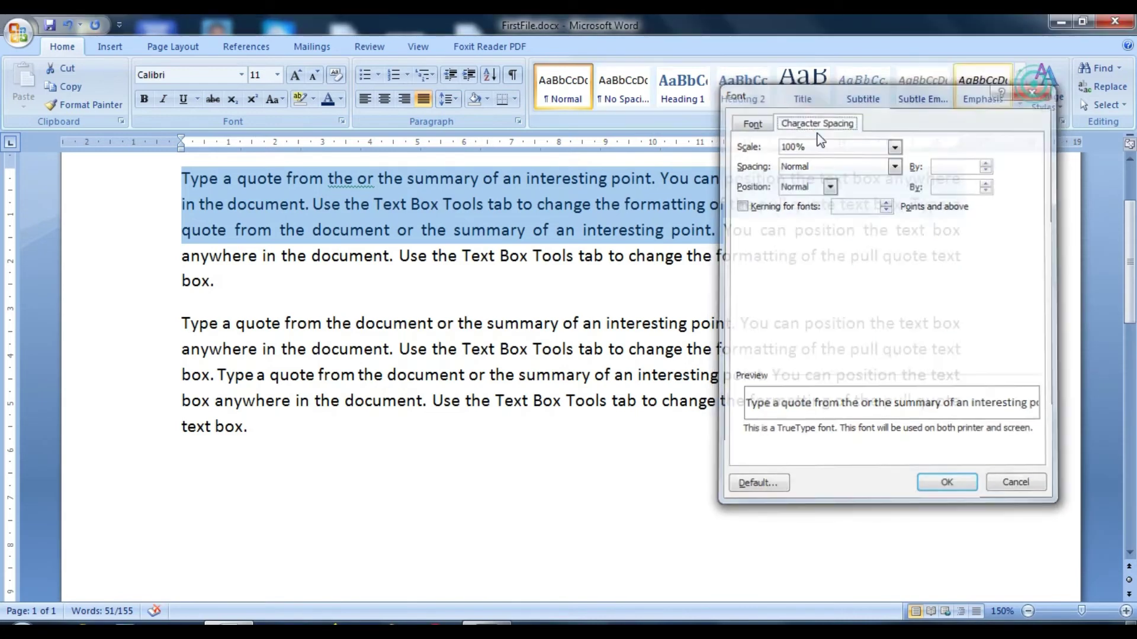
left_click(343, 122)
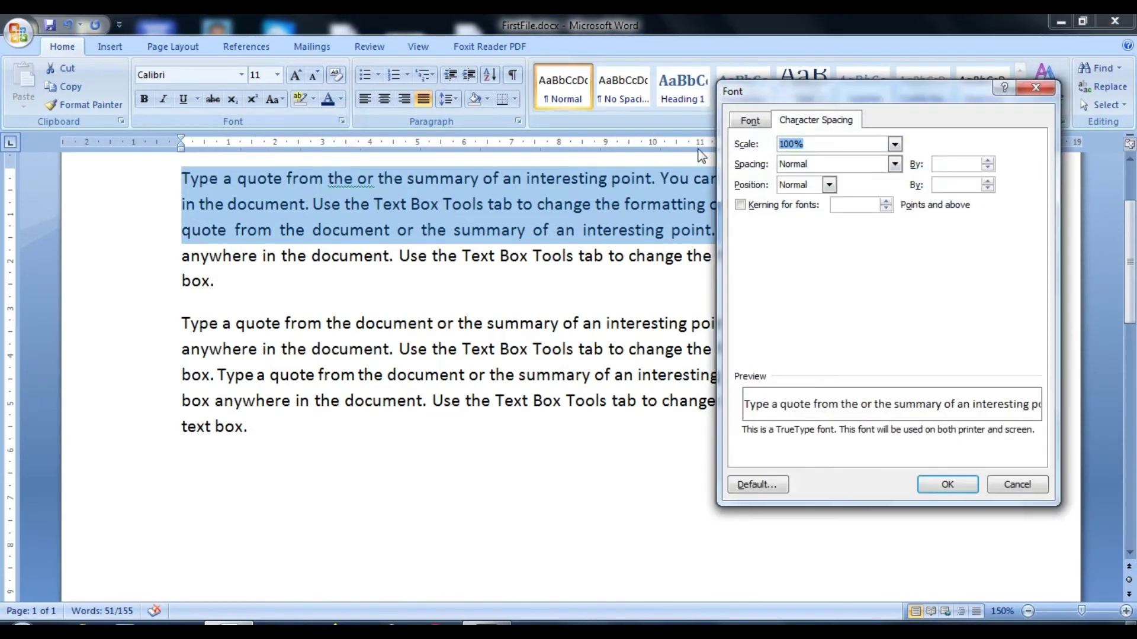
left_click(752, 123)
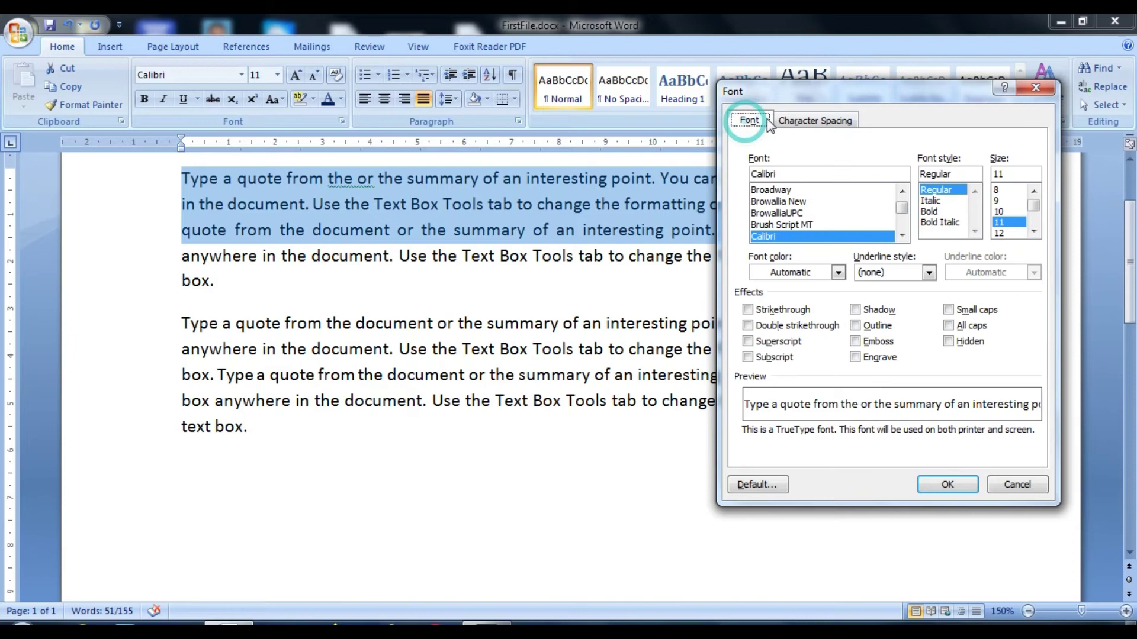
left_click(811, 122)
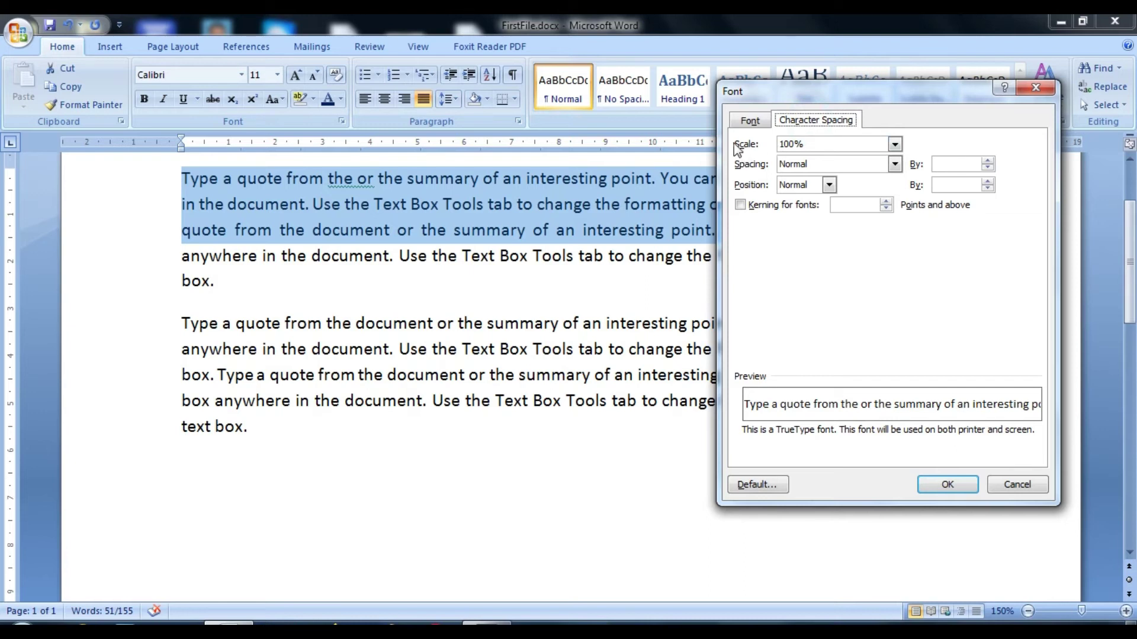
left_click(895, 144)
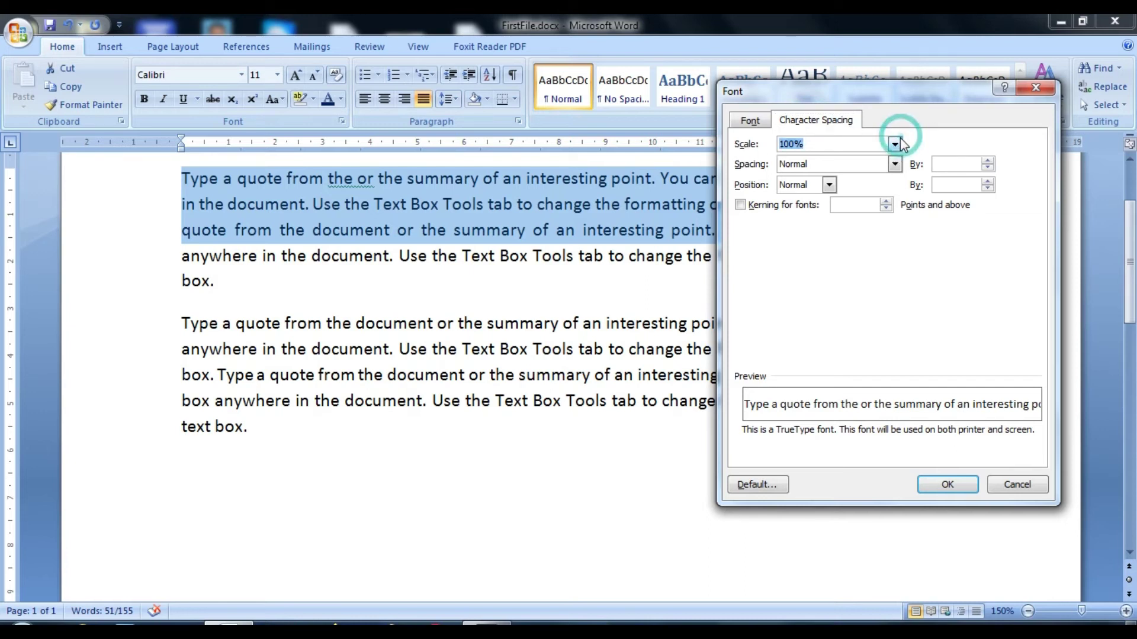
left_click(872, 161)
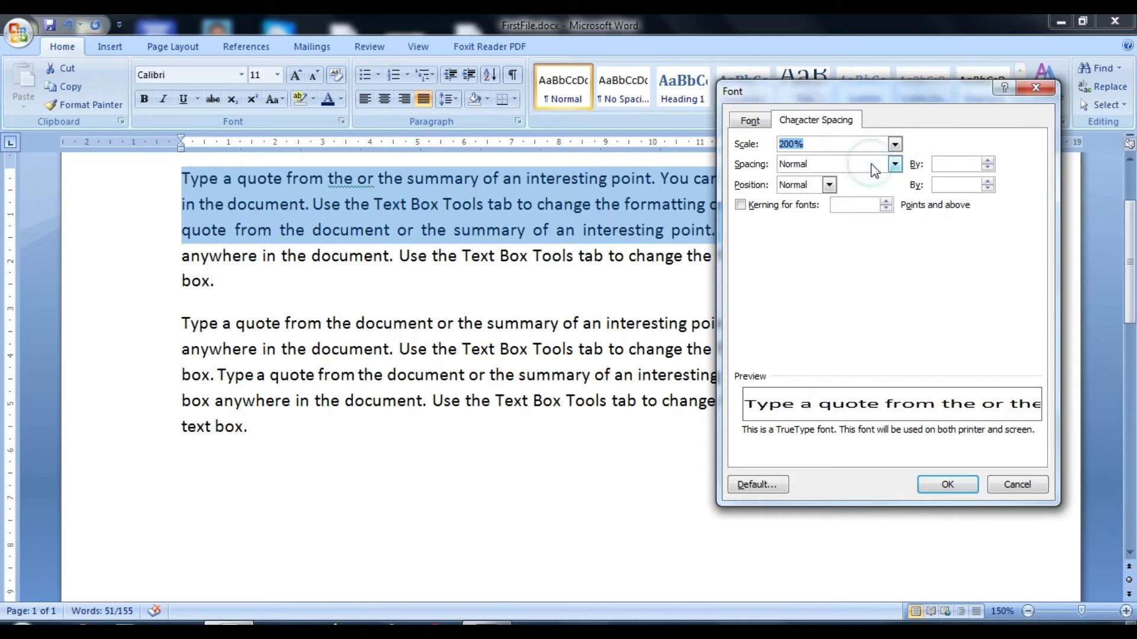
left_click(896, 148)
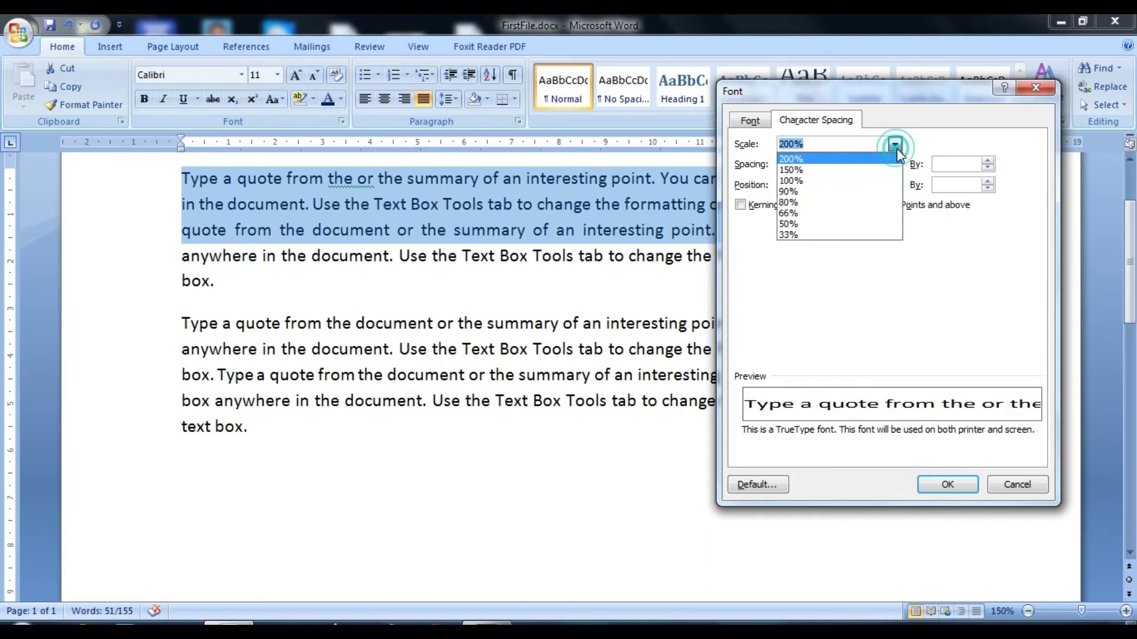
left_click(823, 160)
left_click(953, 486)
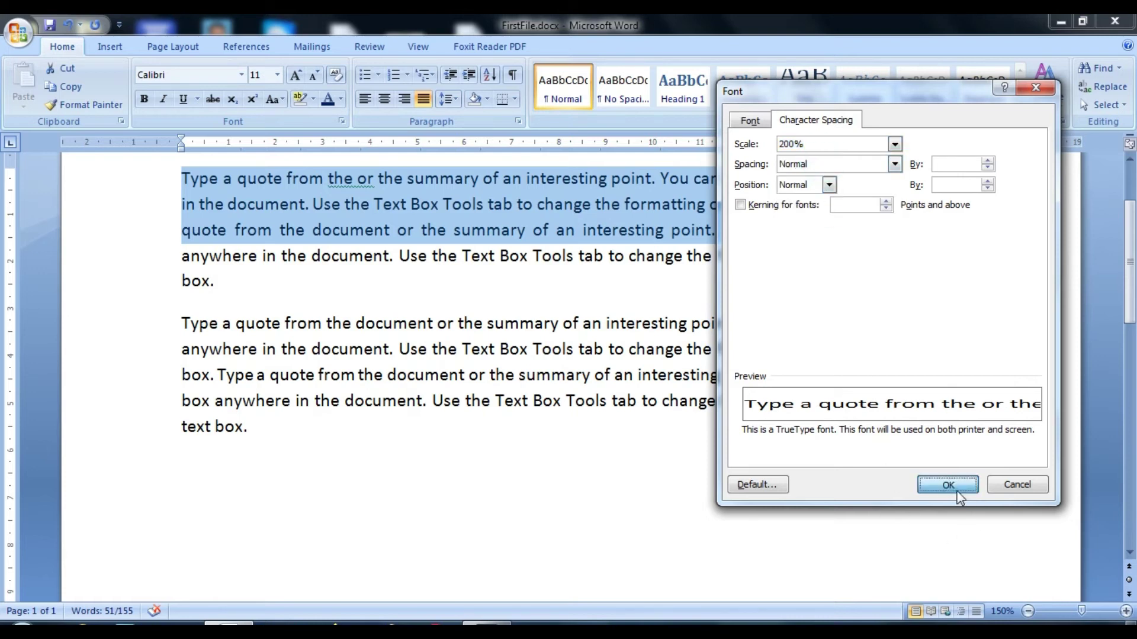
- Change the opening lines' character scale from 200% to 90%
left_click(342, 121)
left_click(893, 145)
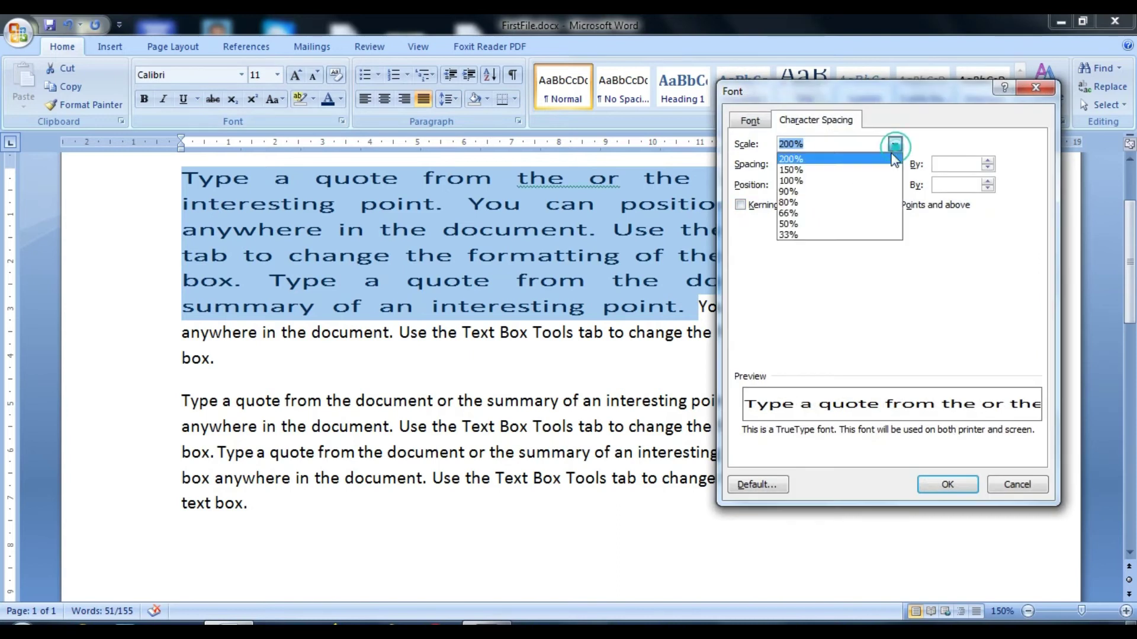
left_click(837, 192)
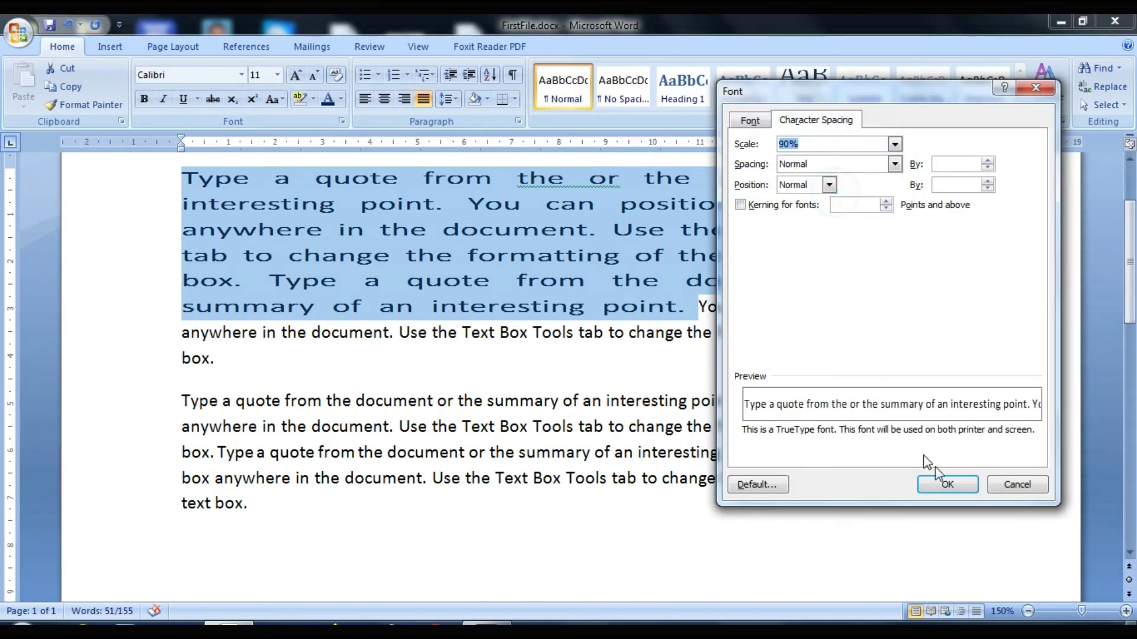
left_click(945, 485)
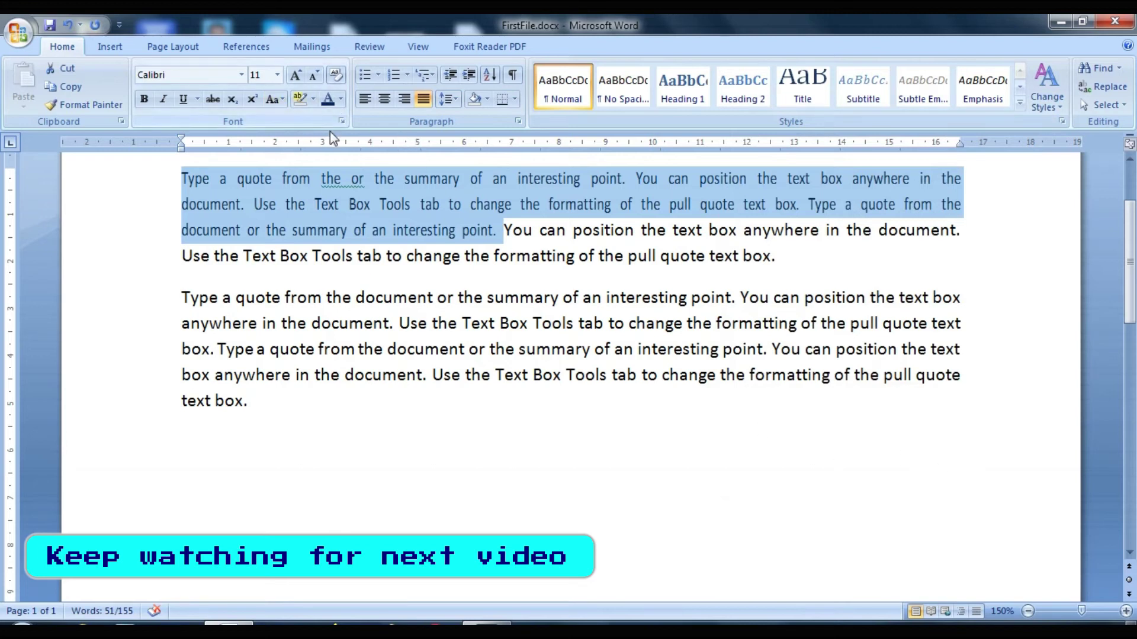
- Reset the opening lines' character scale to 100%
left_click(343, 122)
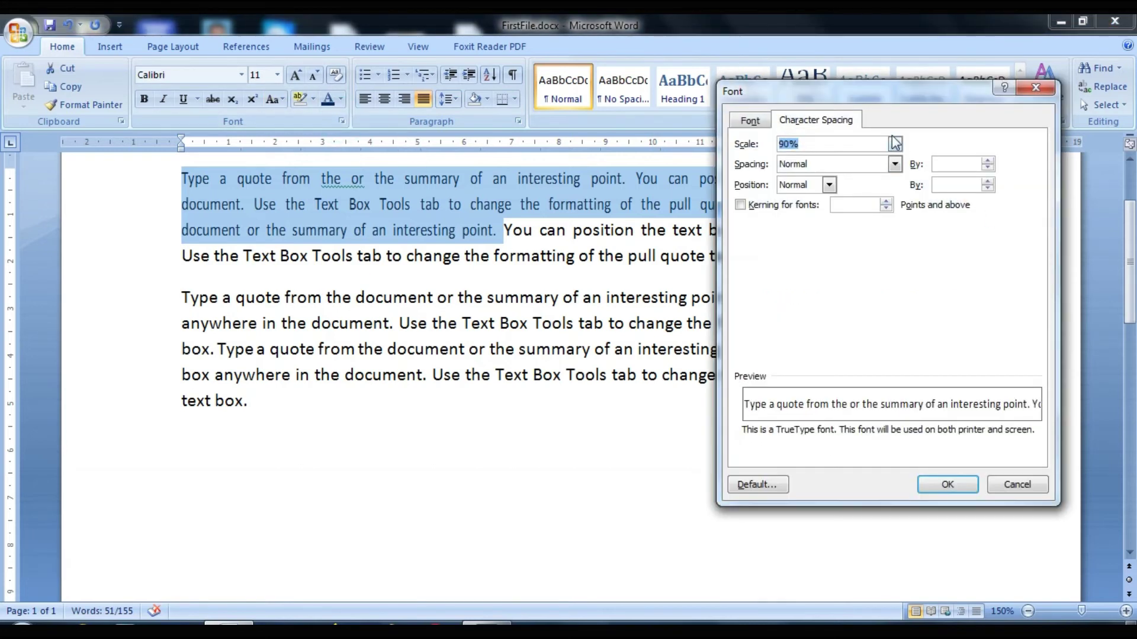
left_click(895, 144)
left_click(844, 180)
key("Return")
- Apply Expanded character spacing to the opening lines
left_click(341, 122)
left_click(893, 164)
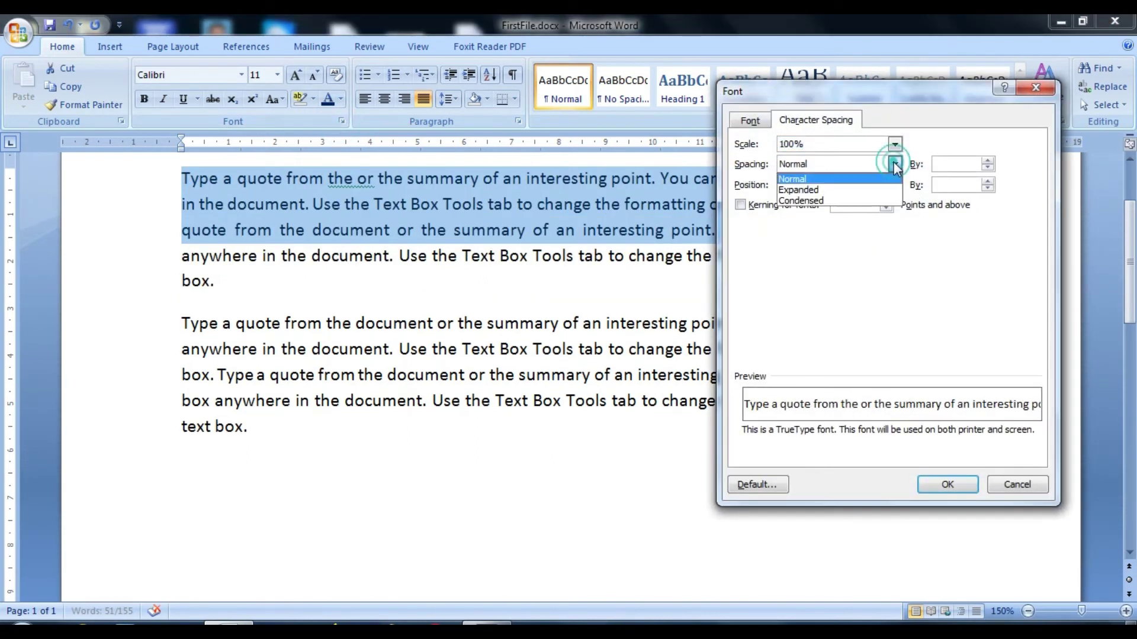
left_click(788, 191)
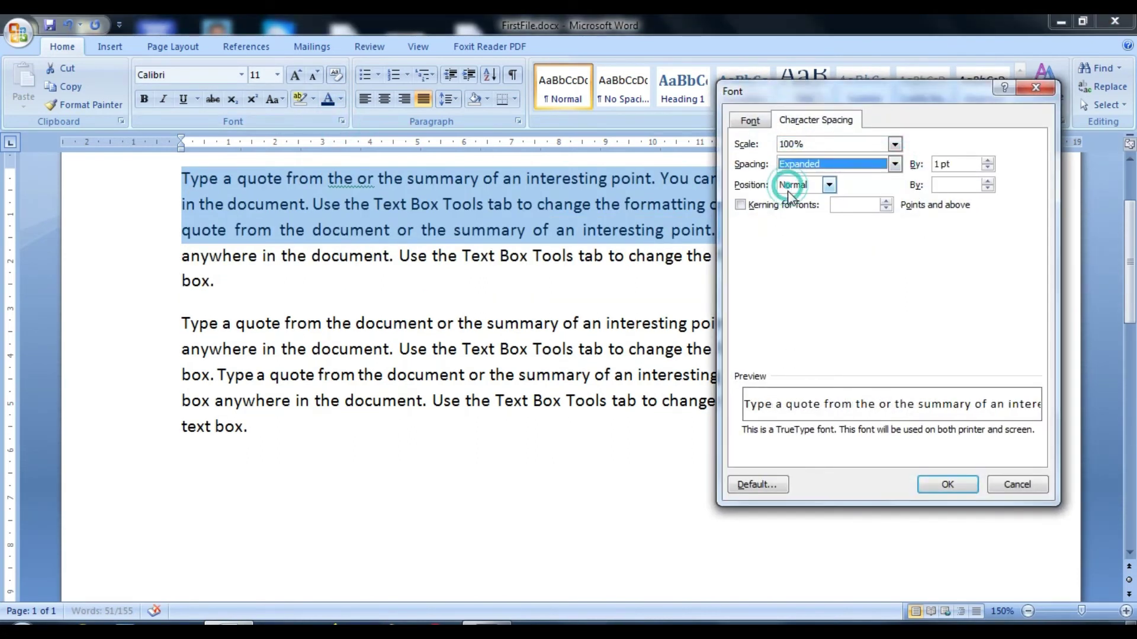
left_click(934, 482)
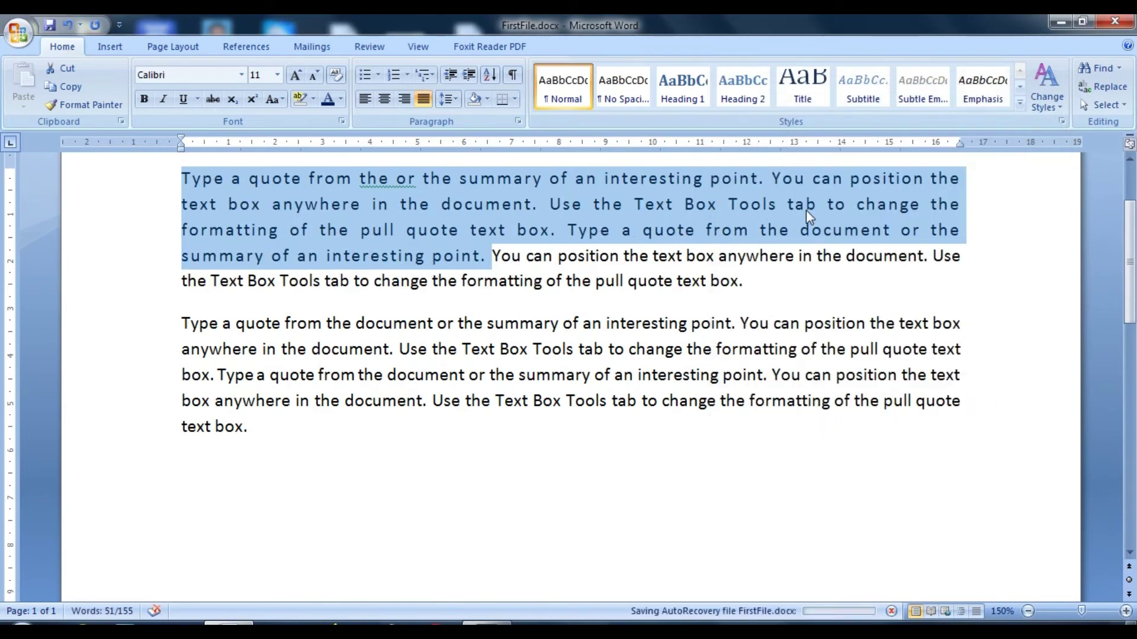
- Switch the opening lines' character spacing from Expanded to Condensed
left_click(341, 121)
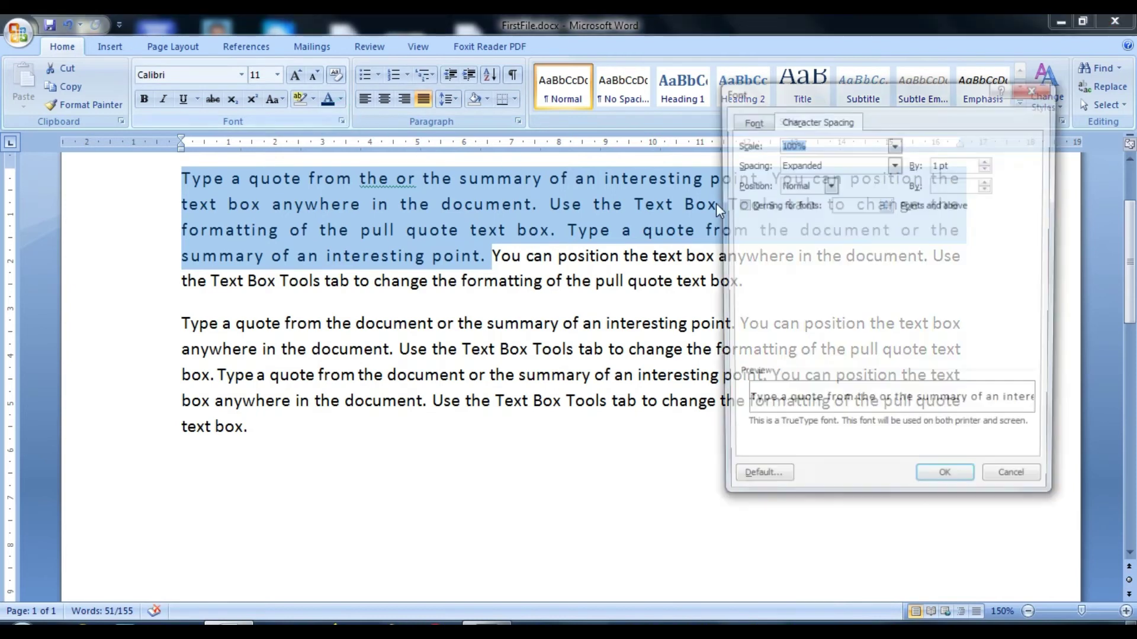
left_click(894, 164)
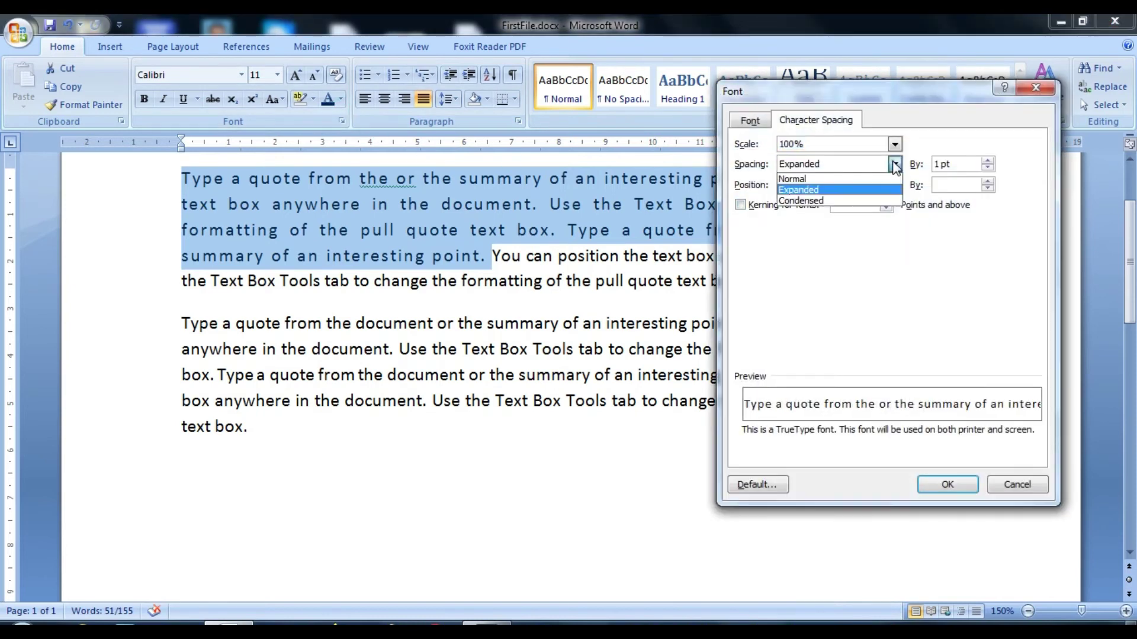
left_click(828, 201)
left_click(947, 484)
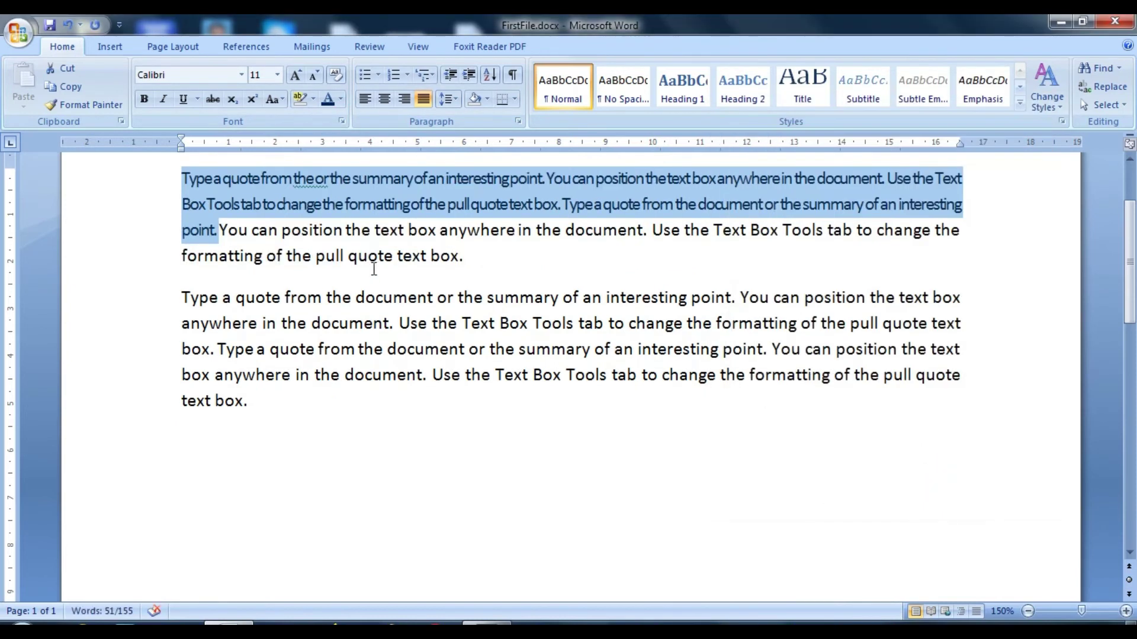
- Increase the Condensed spacing amount on the opening lines by several steps
left_click(342, 121)
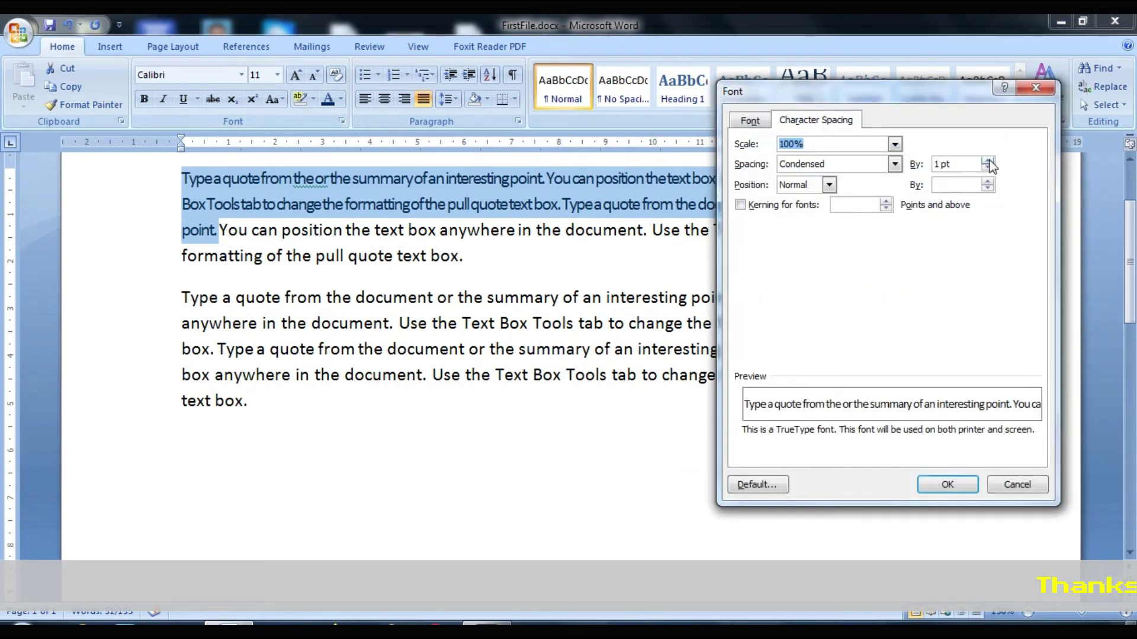
left_click(987, 161)
left_click(987, 161)
left_click(987, 161)
left_click(987, 161)
left_click(987, 161)
left_click(987, 162)
left_click(947, 484)
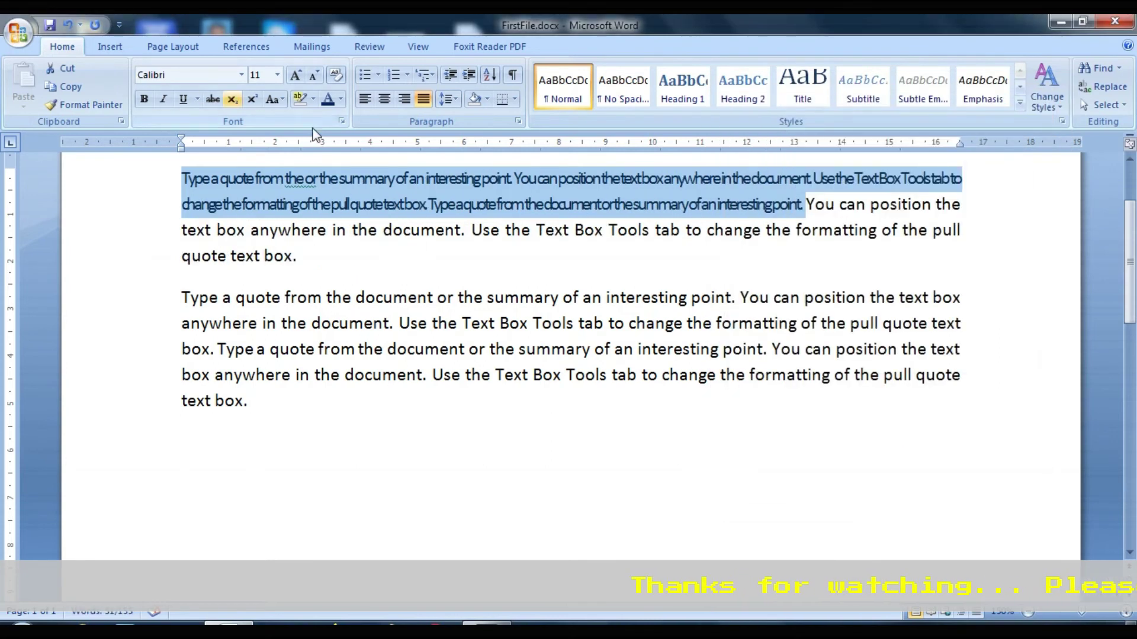
- Set the opening lines' character spacing back to Normal and deselect the text
left_click(342, 121)
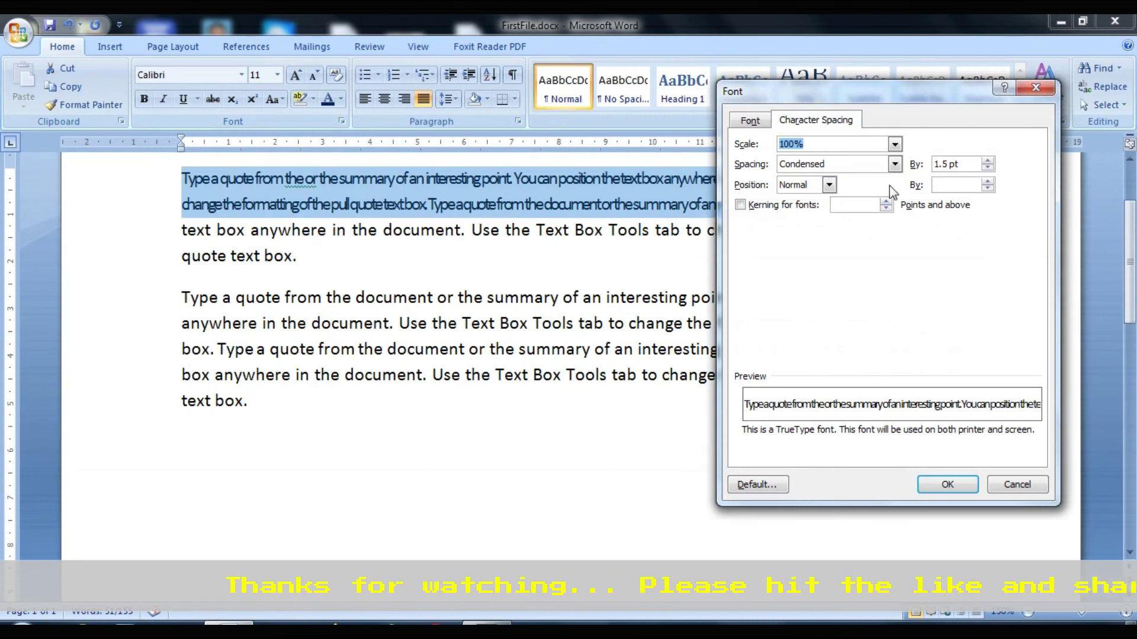
left_click(894, 164)
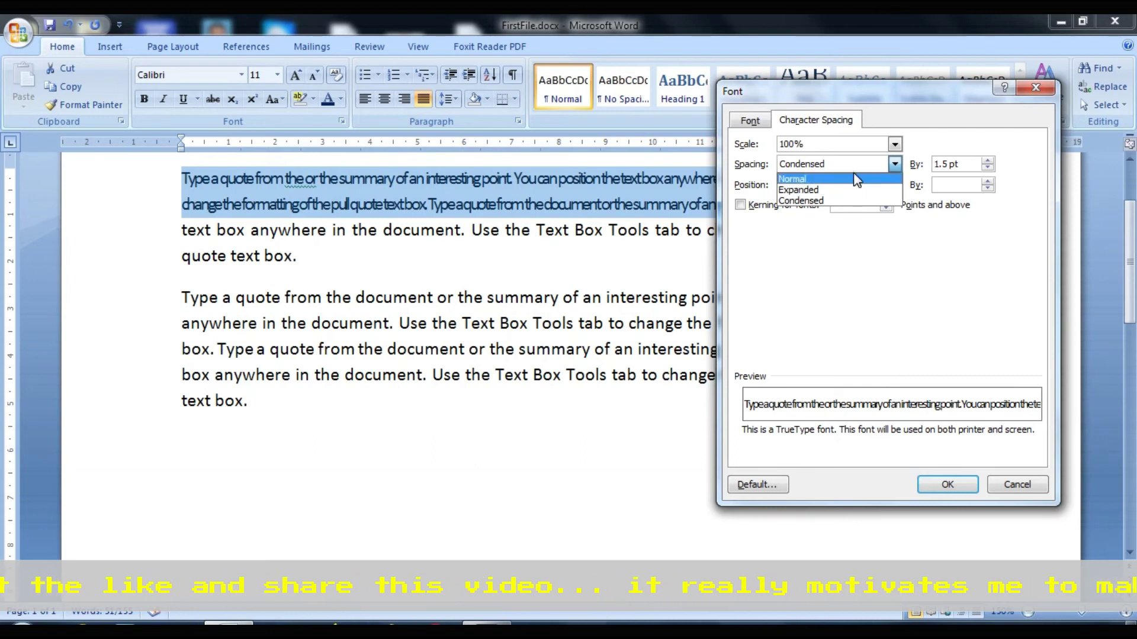
left_click(829, 179)
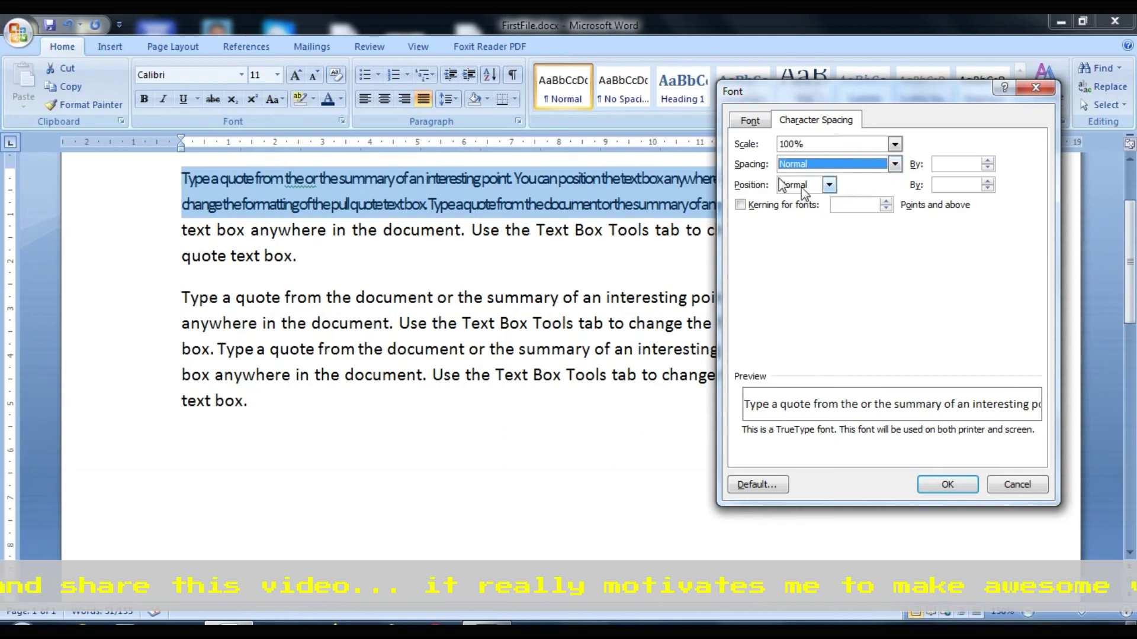
left_click(947, 485)
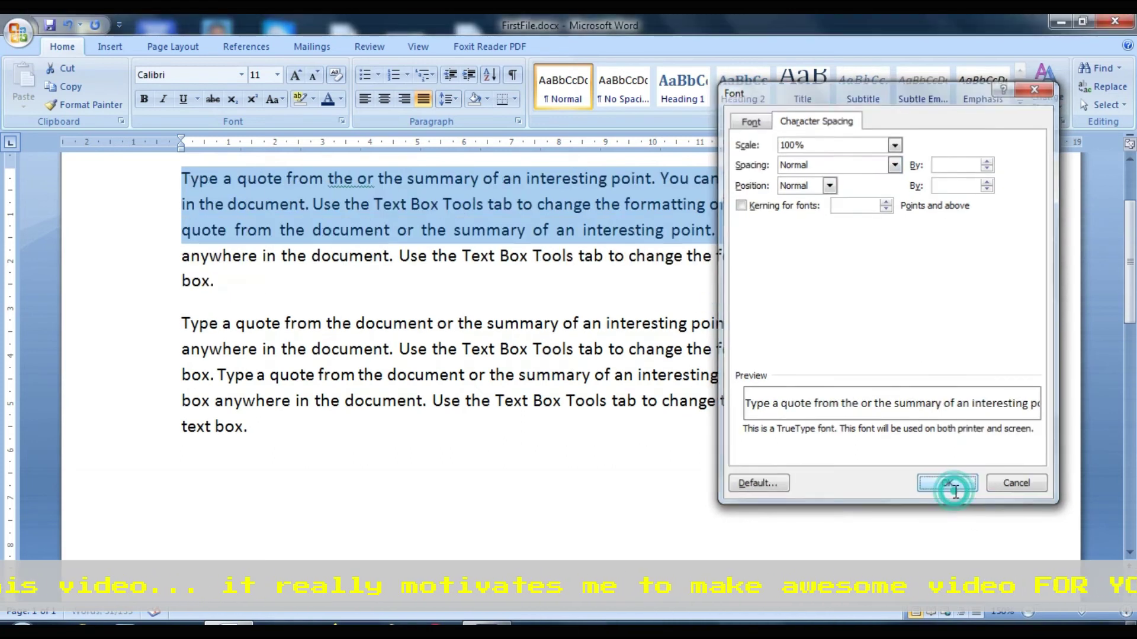
left_click(604, 255)
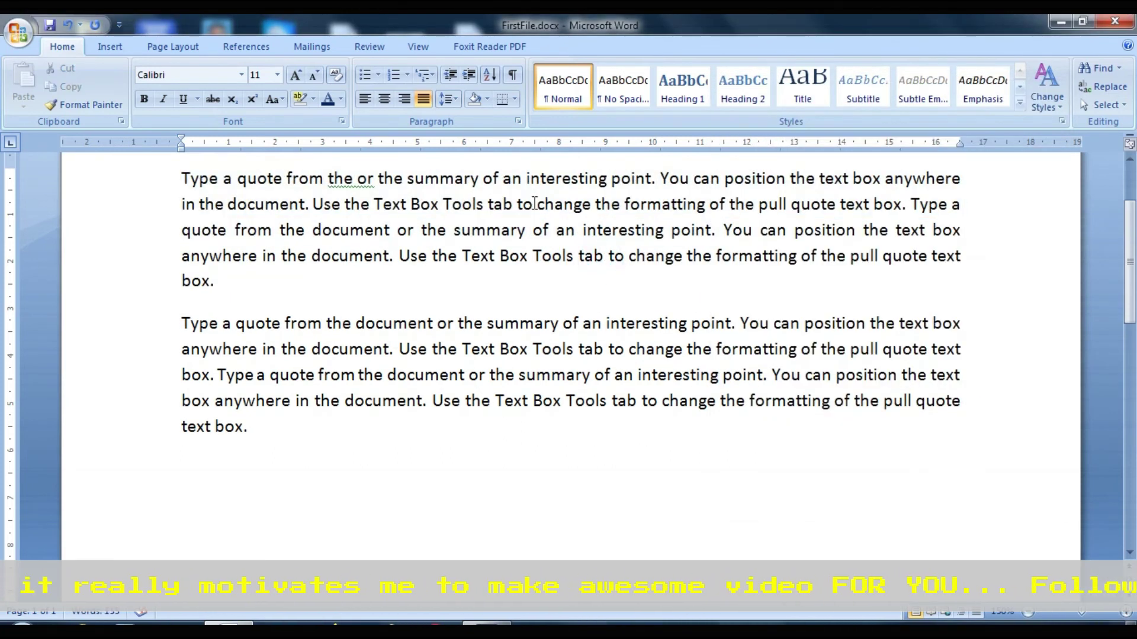
- Select the word 'change' and raise it by 3 pt
left_click_drag(537, 204, 590, 212)
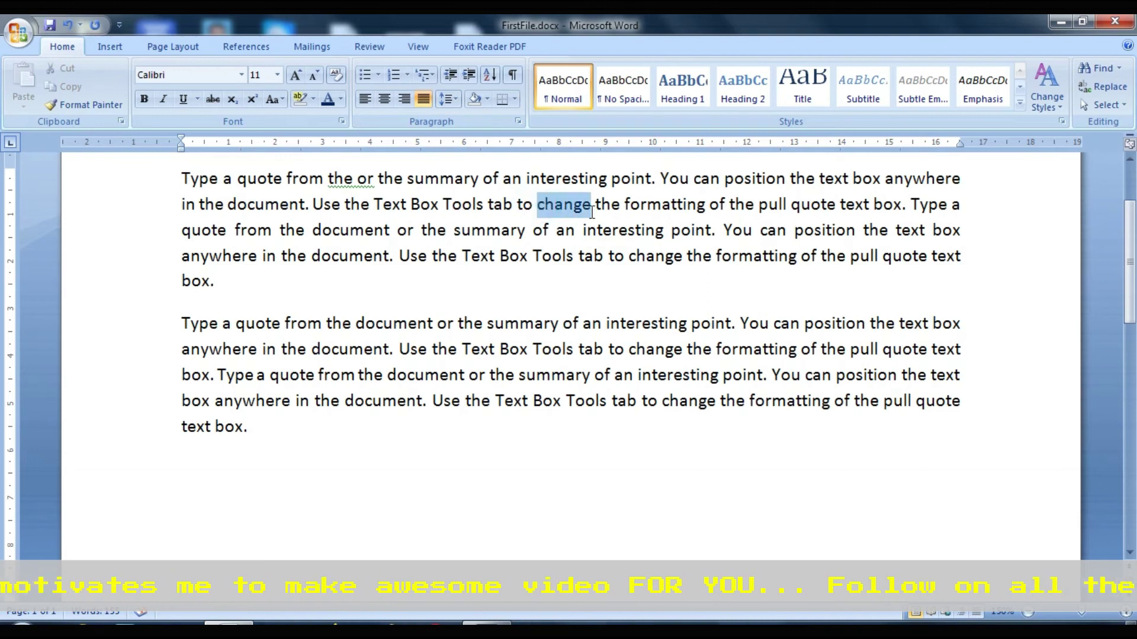
left_click(342, 121)
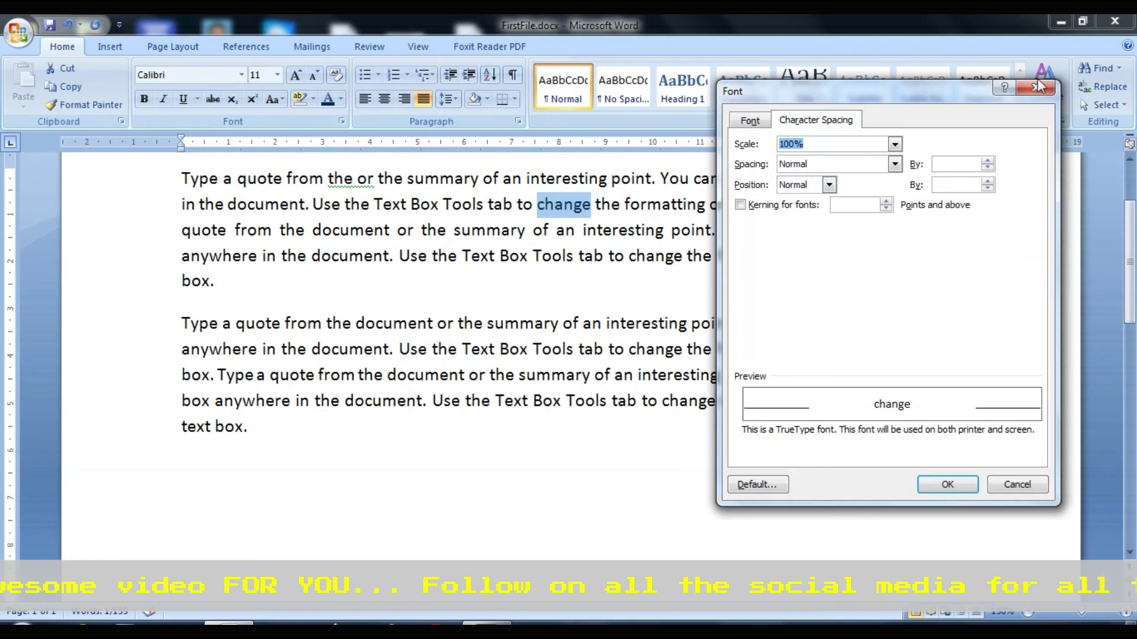
left_click(1036, 88)
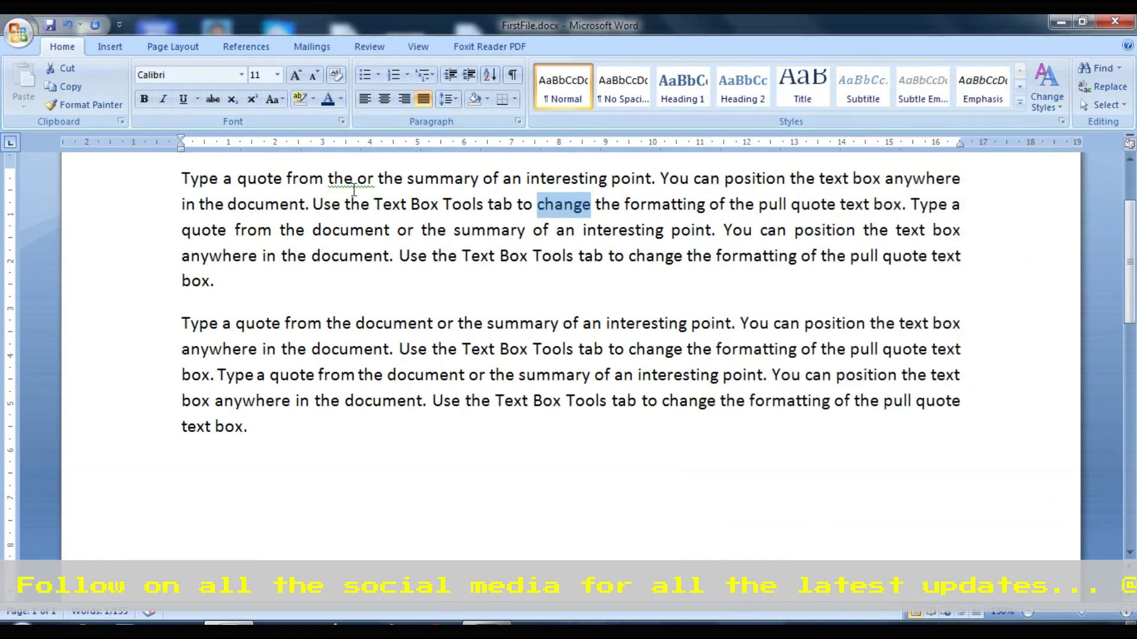
left_click(342, 123)
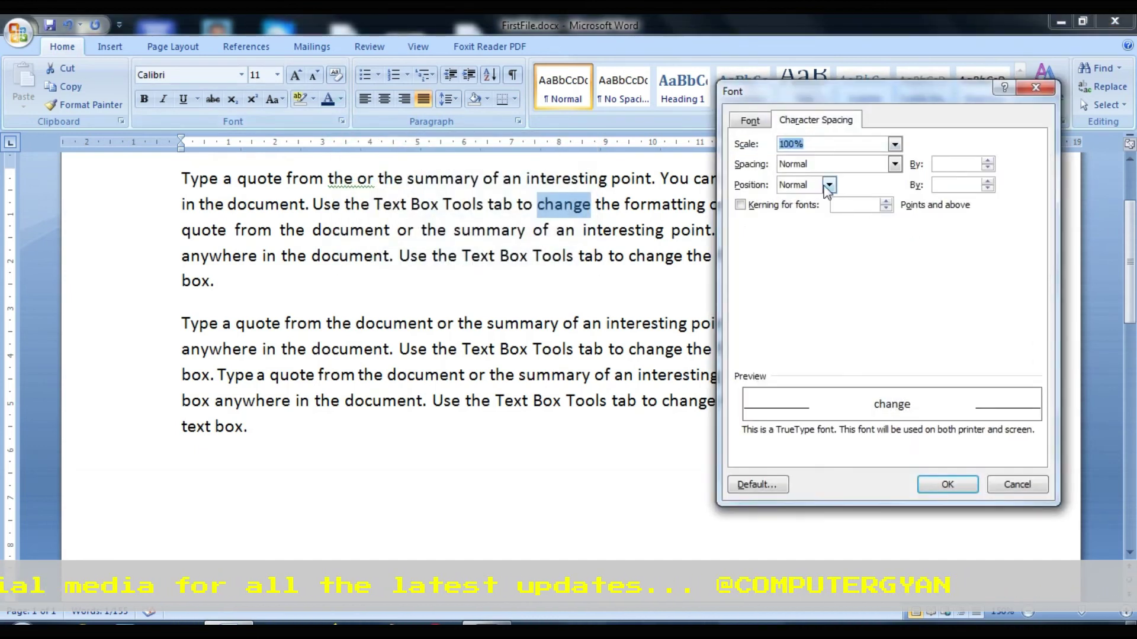
left_click(829, 185)
left_click(794, 206)
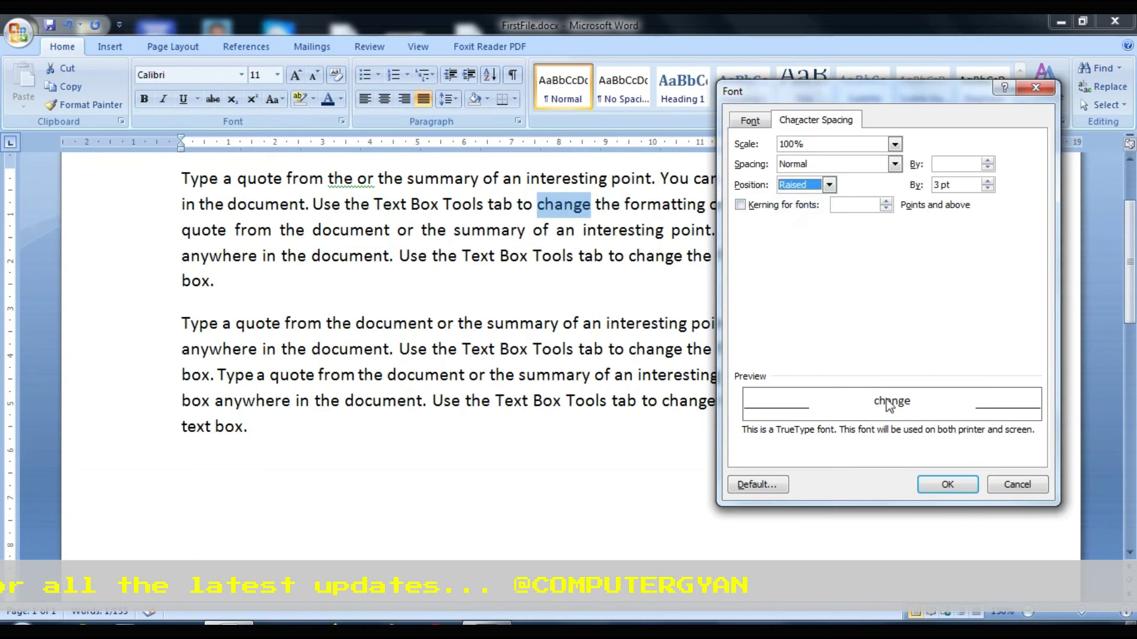
left_click(946, 484)
left_click(559, 244)
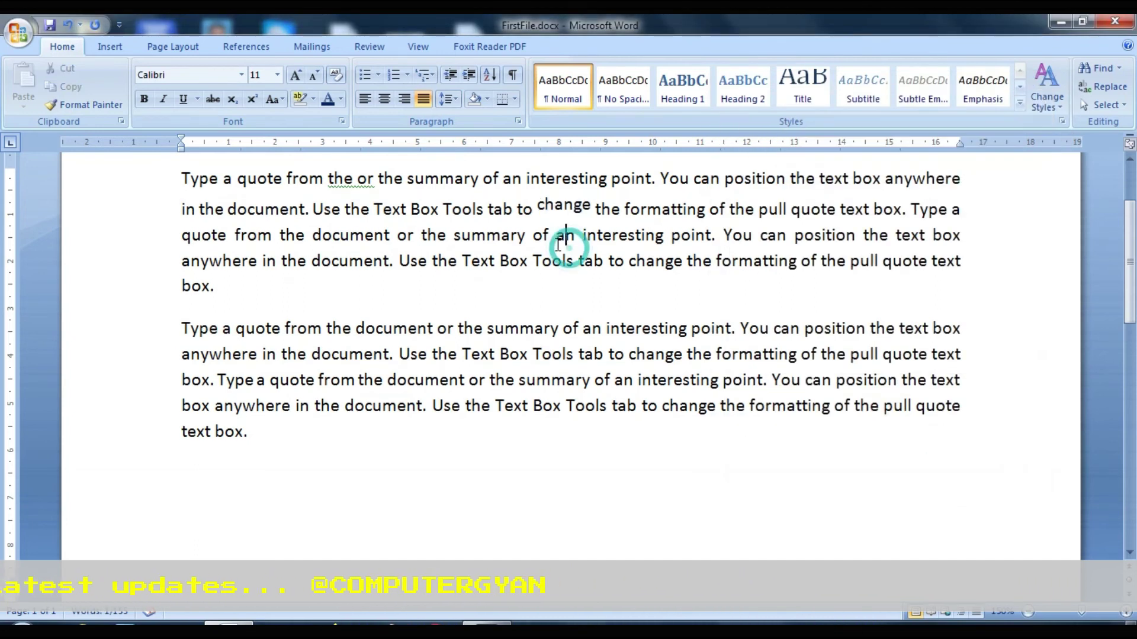
- Reselect 'change' and set its position to Lowered by 3 pt
double_click(535, 204)
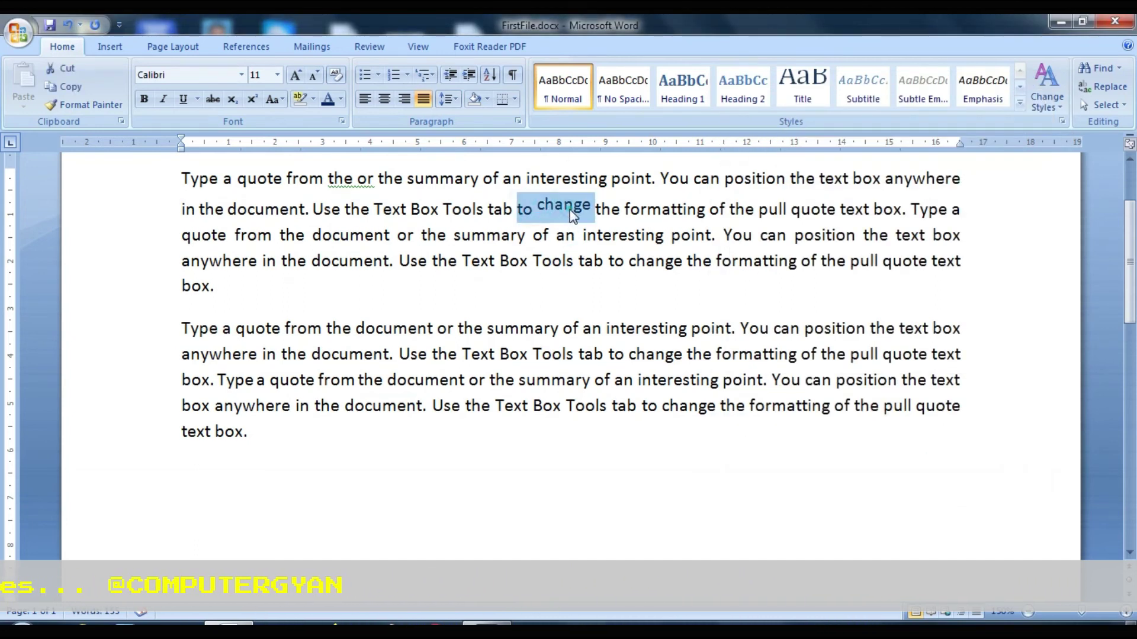
left_click(574, 208)
left_click_drag(540, 208, 591, 209)
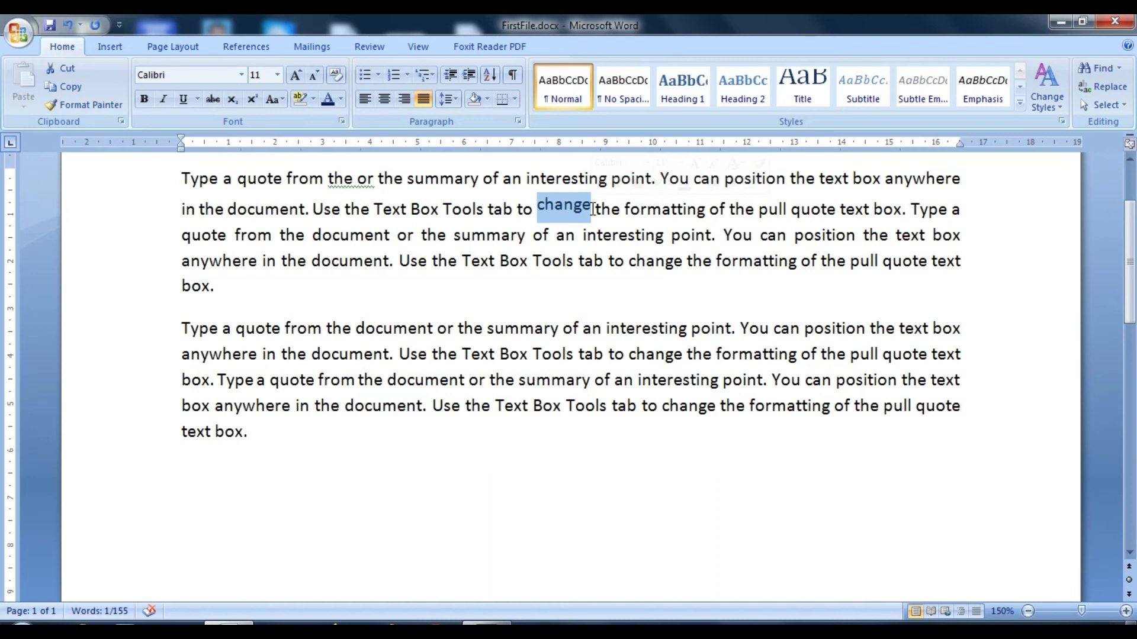
left_click(347, 122)
left_click(829, 185)
left_click(805, 221)
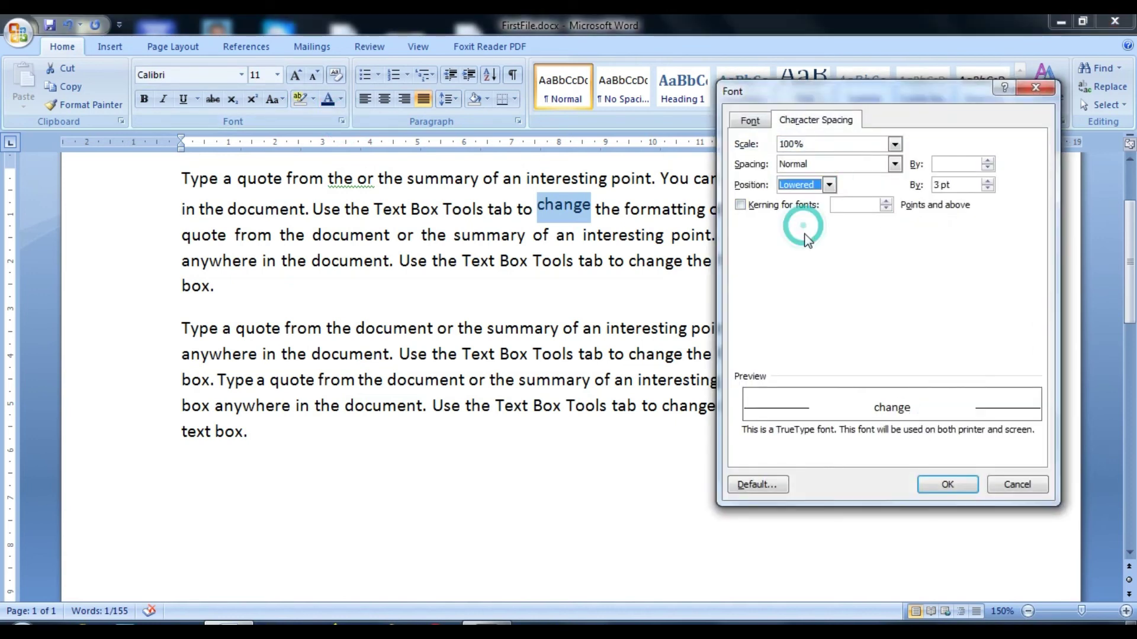
left_click(960, 485)
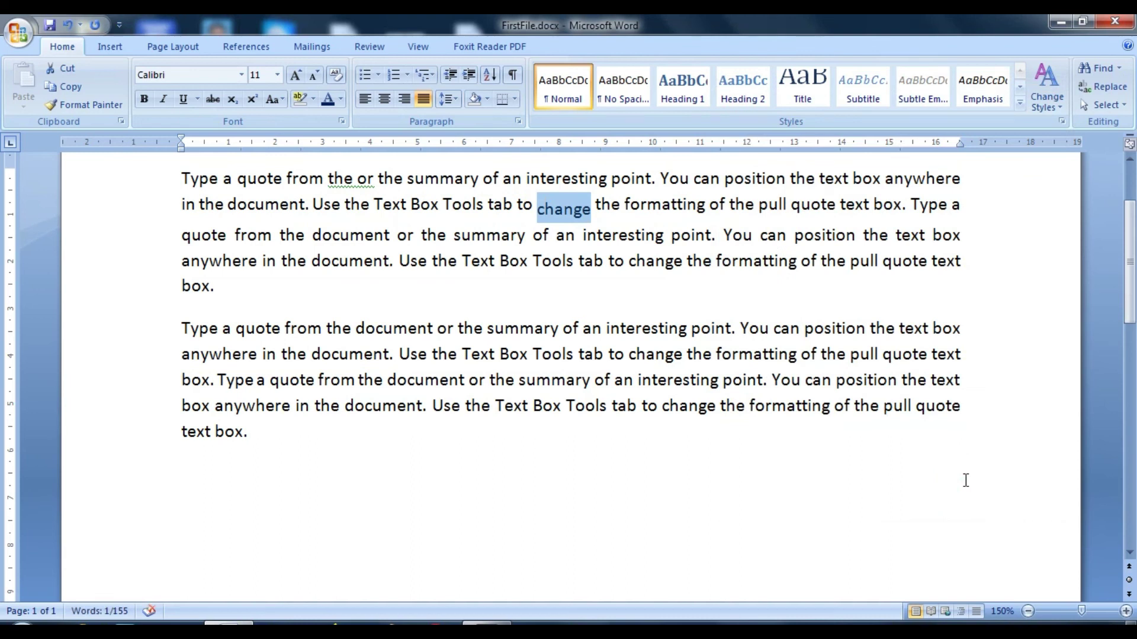
- Adjust the Lowered amount for 'change', leaving it slightly deeper
left_click(343, 121)
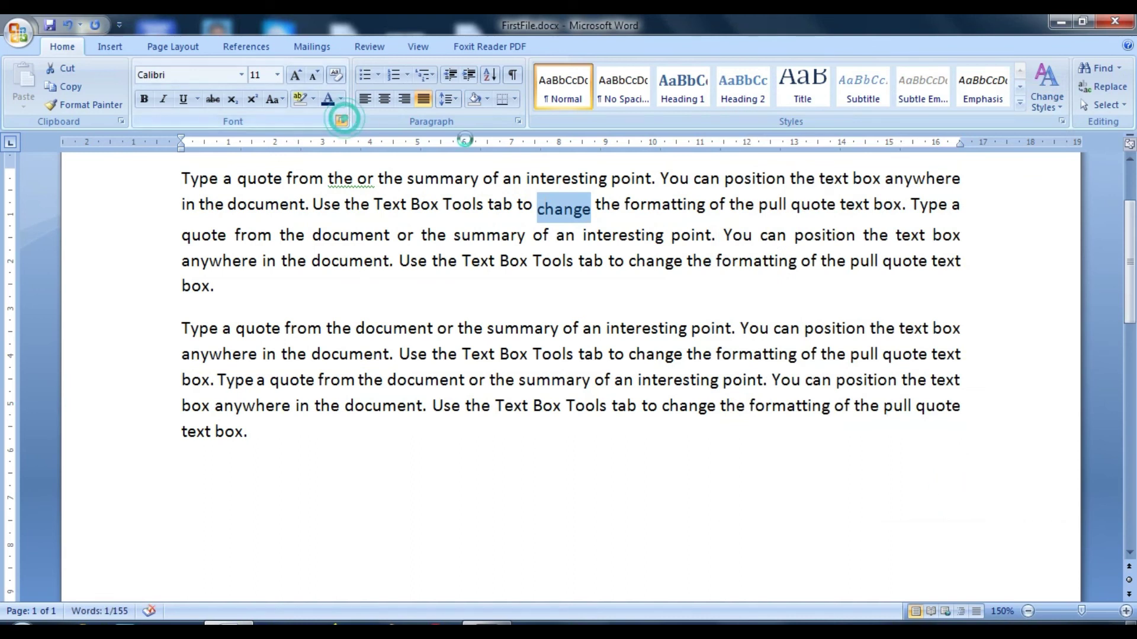
left_click(987, 185)
left_click(986, 185)
left_click(986, 185)
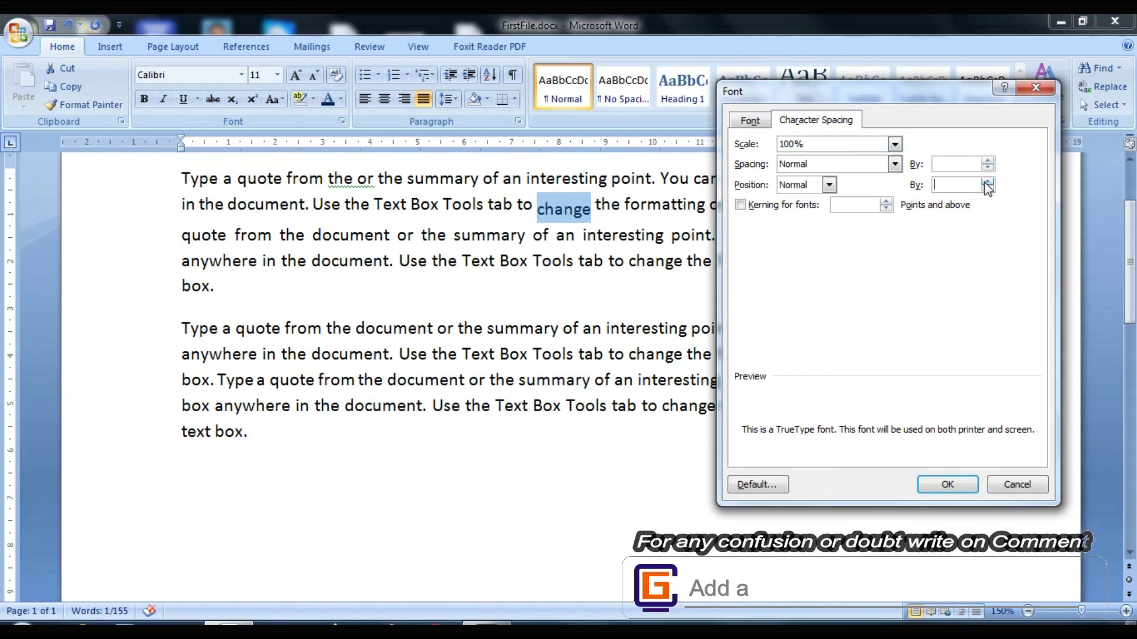
left_click(988, 189)
left_click(988, 189)
left_click(988, 188)
left_click(988, 188)
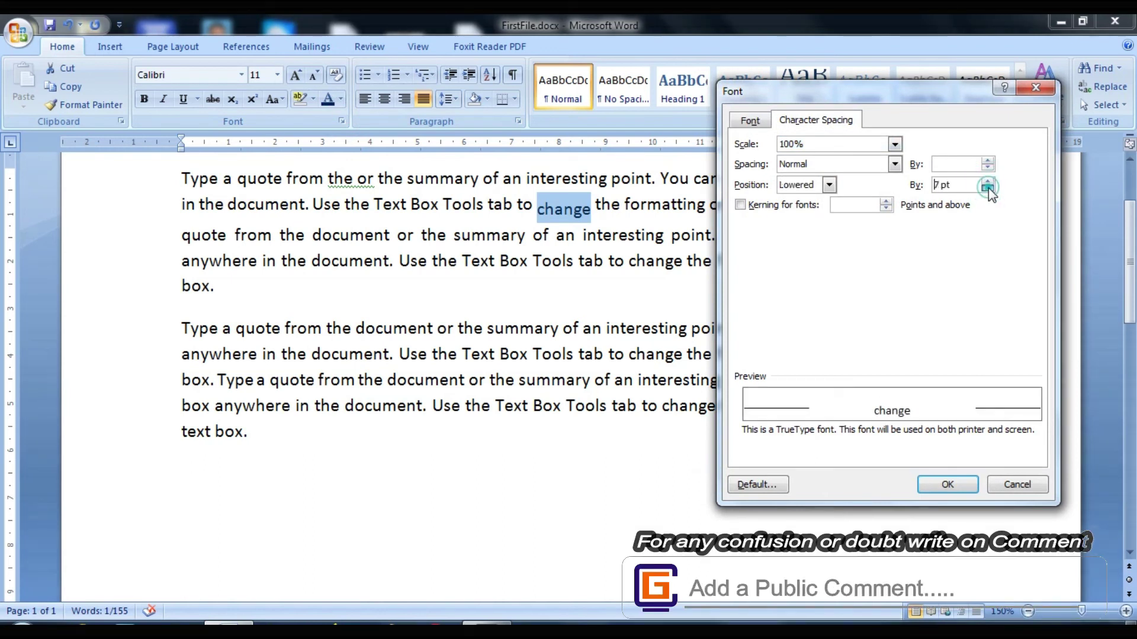
left_click(946, 485)
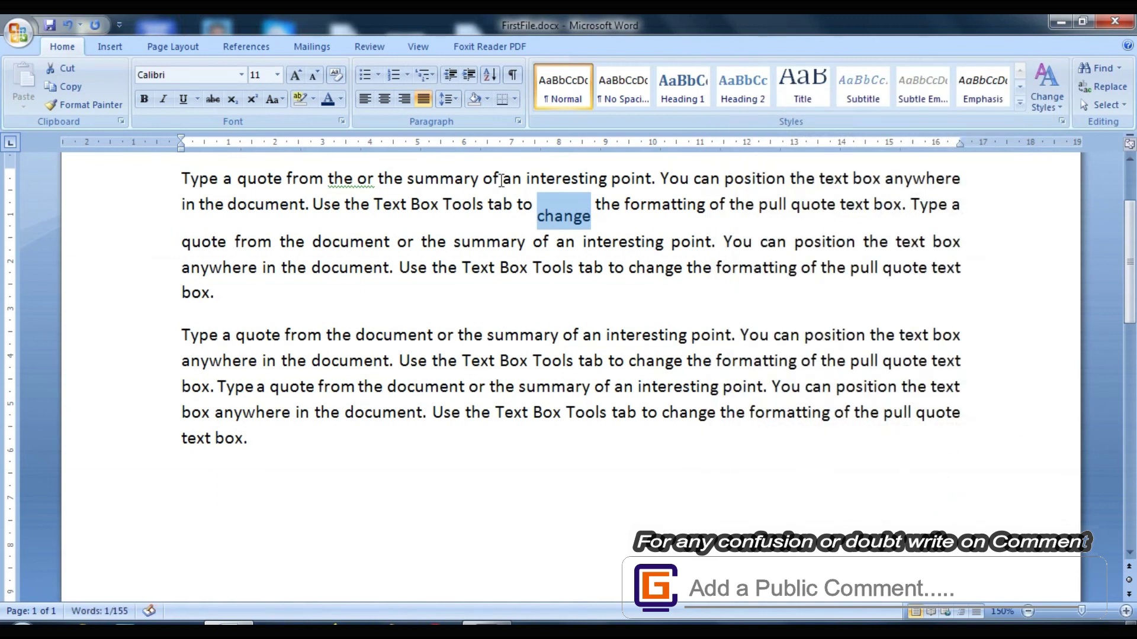
- Set the vertical position of 'change' back to Normal
left_click(341, 121)
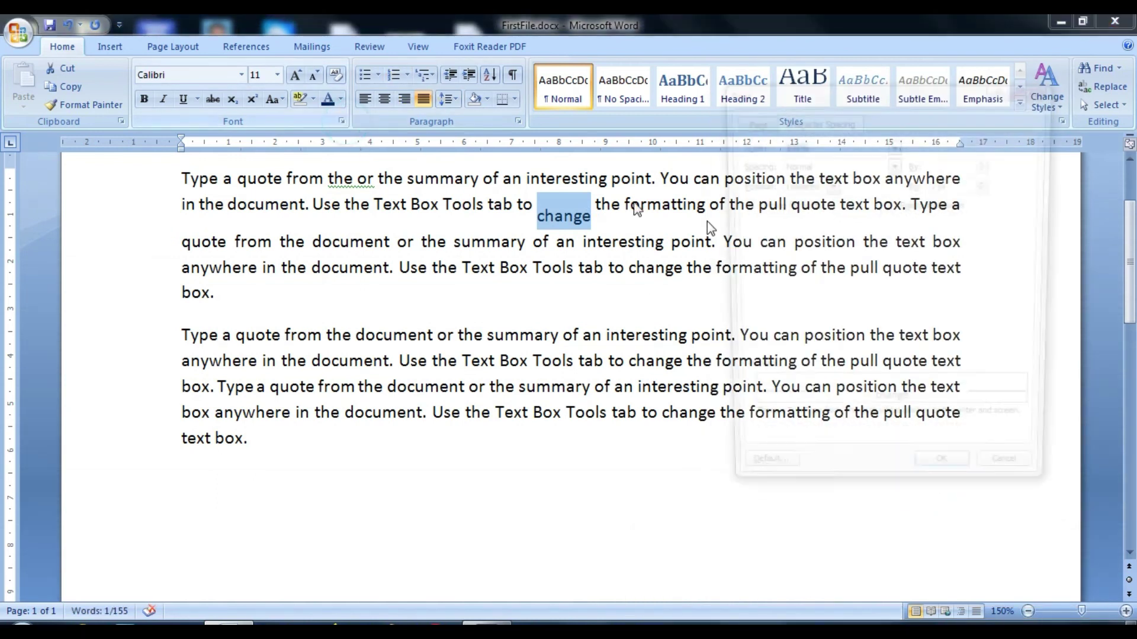
left_click(829, 185)
left_click(815, 200)
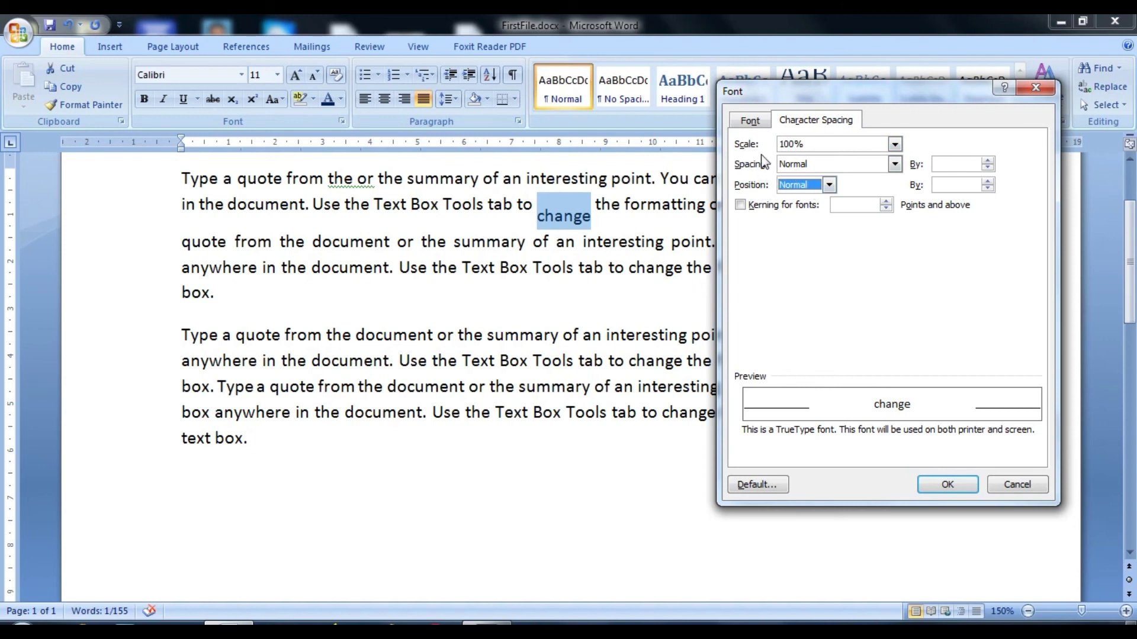
left_click(947, 485)
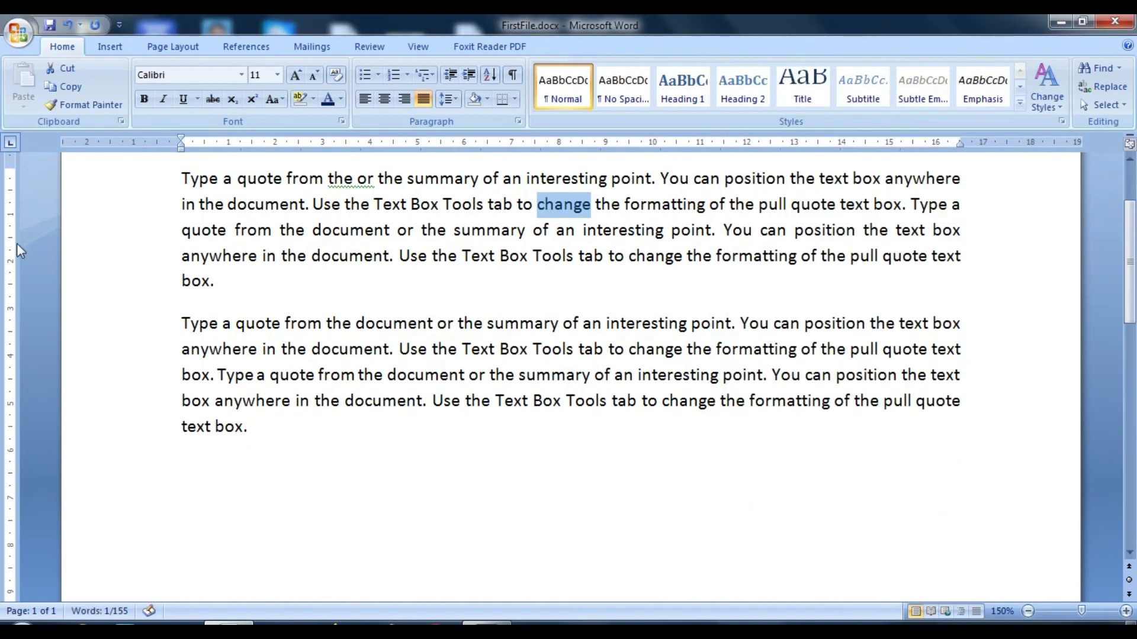
left_click(342, 121)
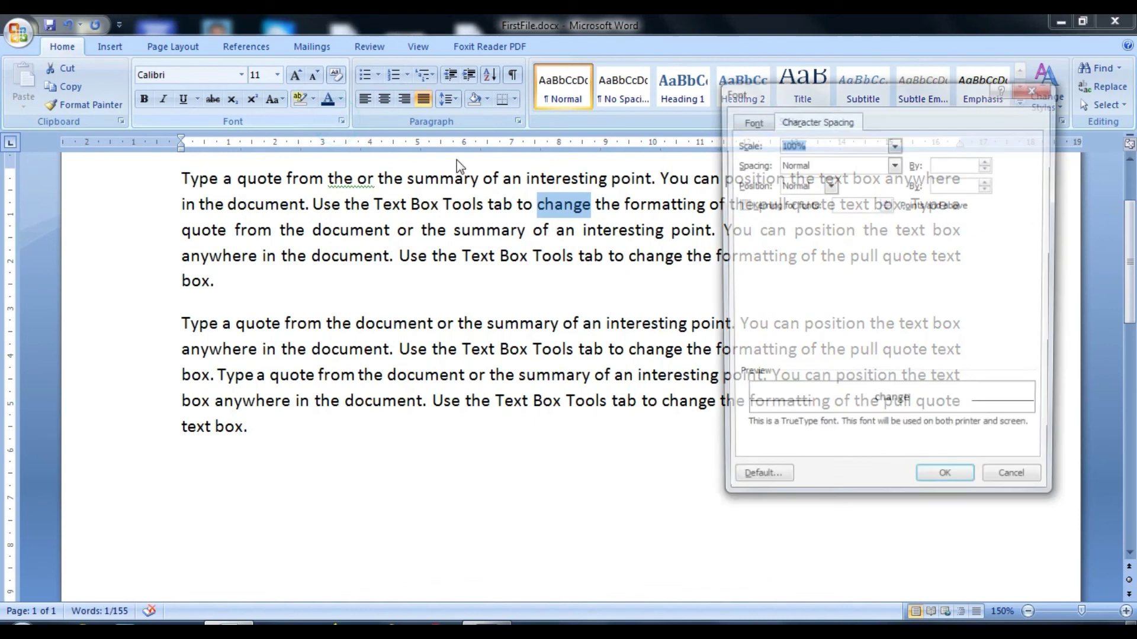
left_click(762, 118)
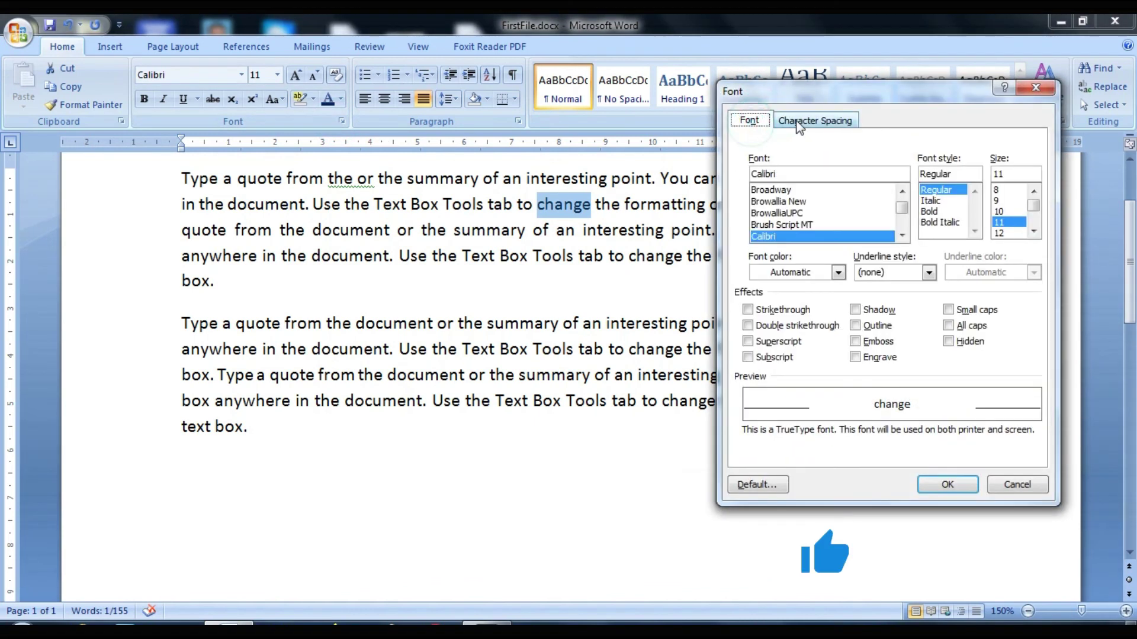
left_click(781, 120)
left_click(761, 122)
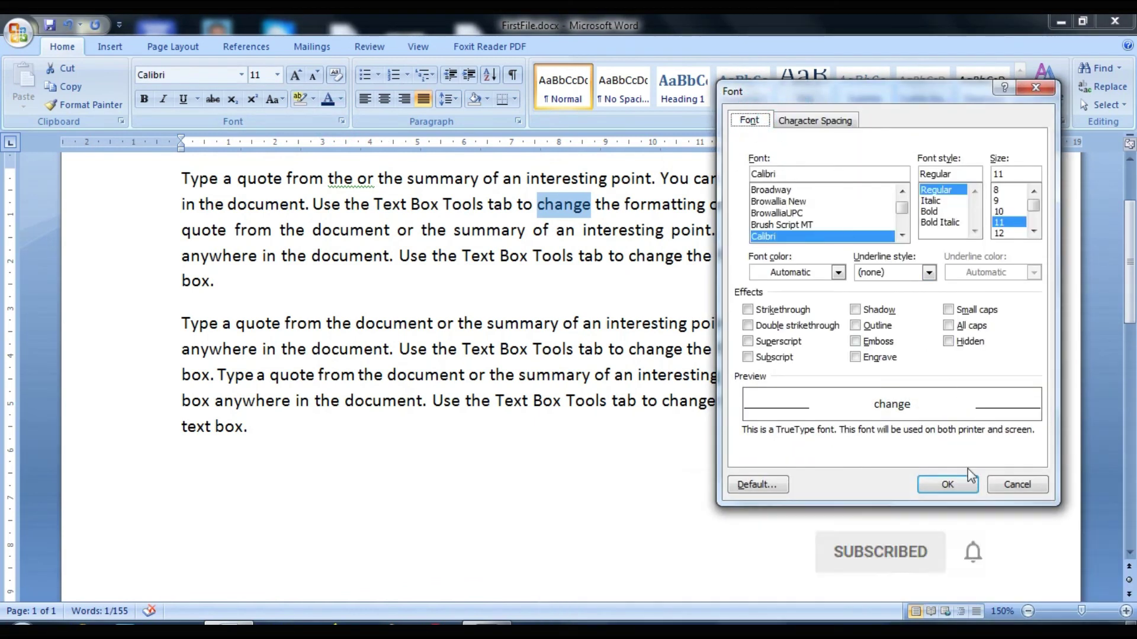
left_click(962, 485)
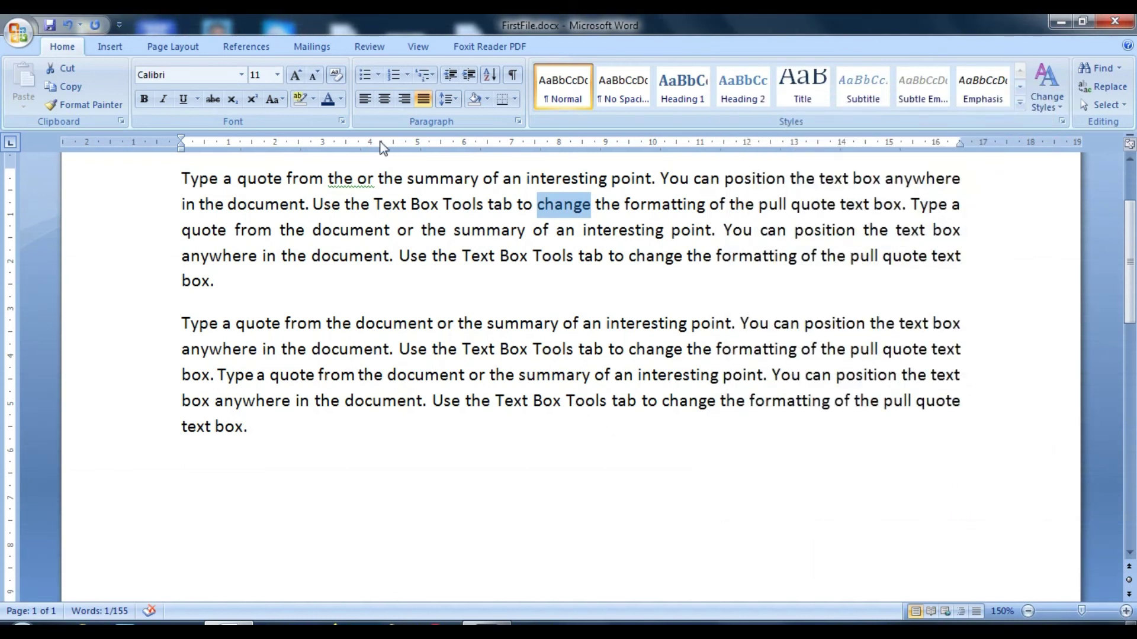
left_click(342, 120)
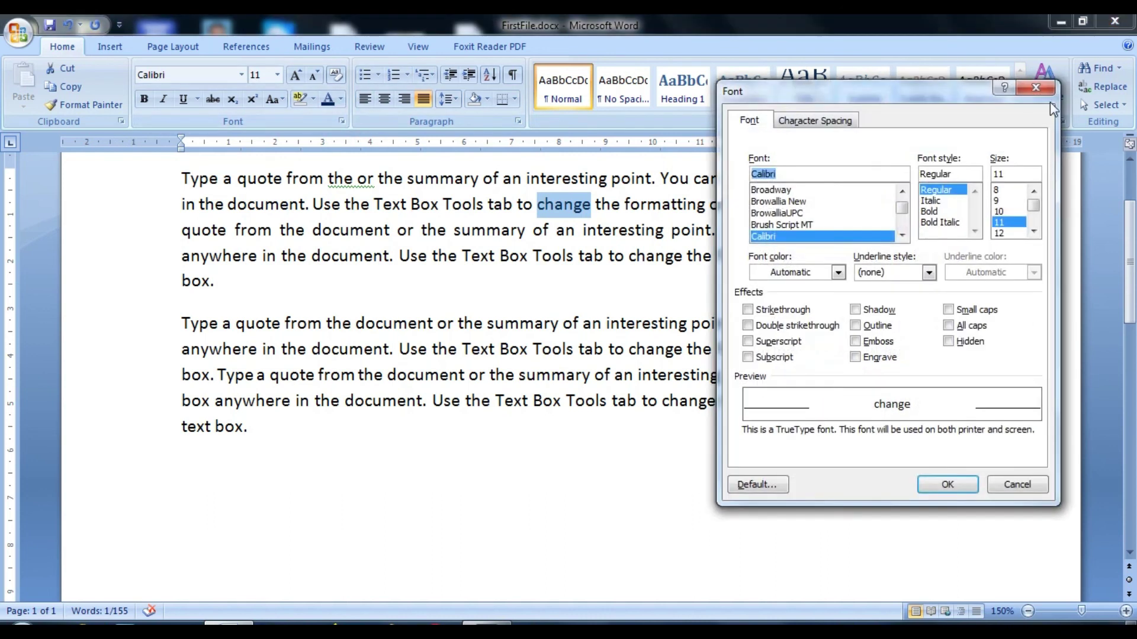
left_click(1040, 87)
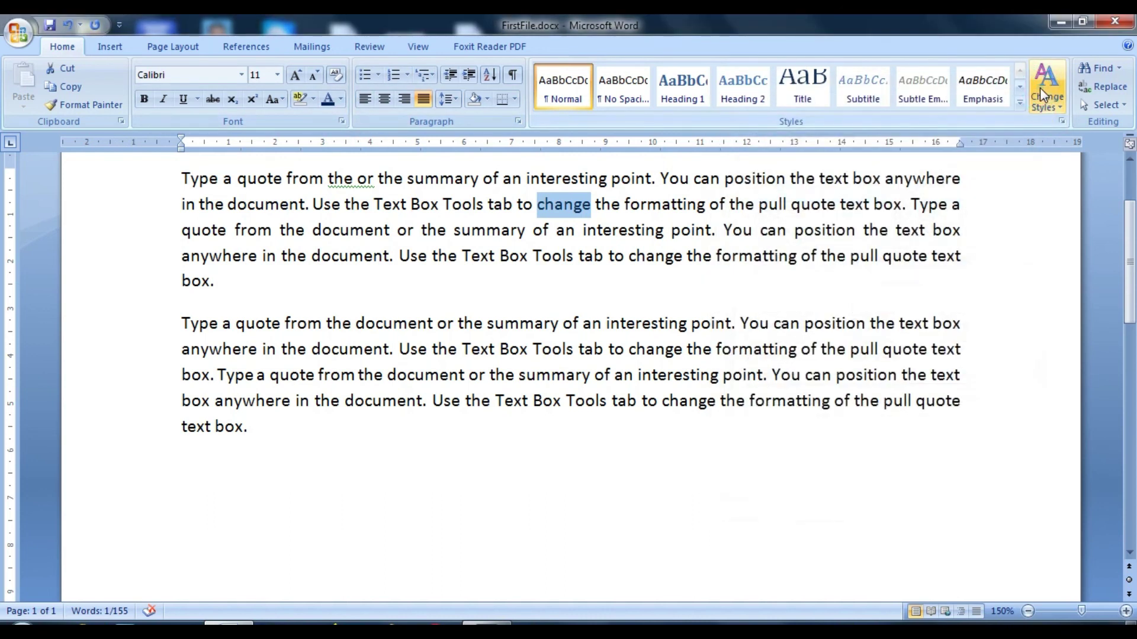